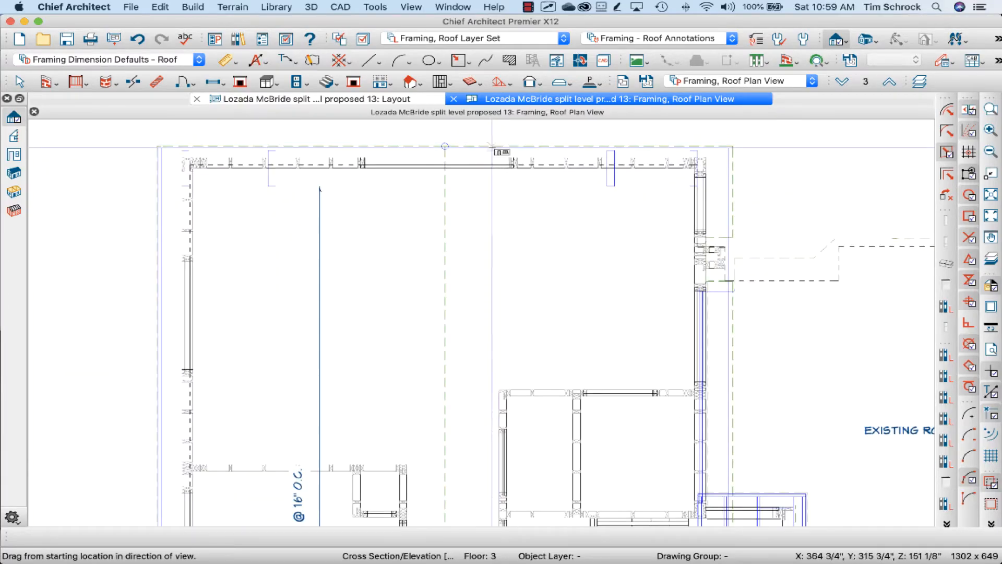
# Check the structure settings of the Master Bdrm room, including its ceiling heights and the roof and flat ceiling options.
pyautogui.press('space')
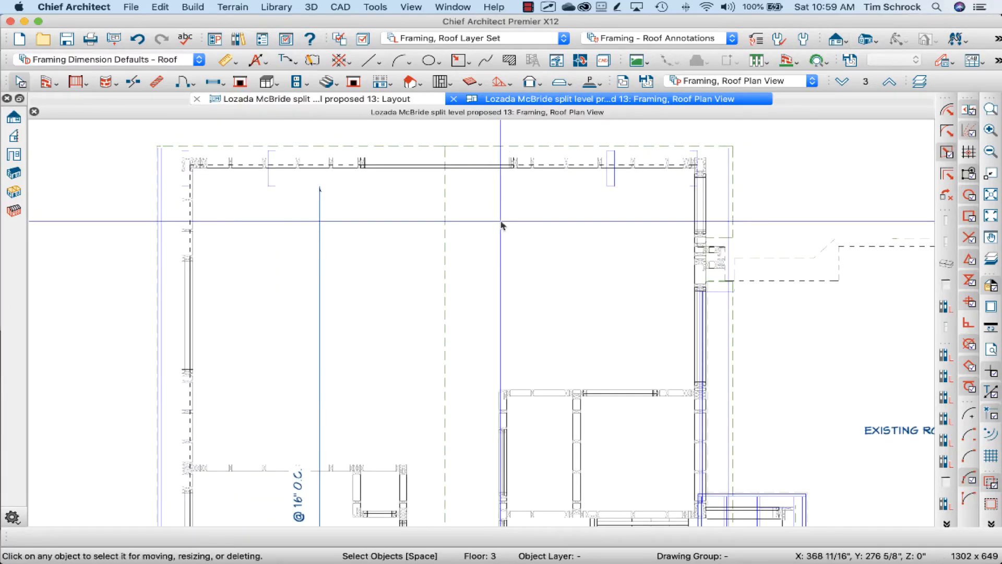
pyautogui.click(497, 218)
pyautogui.doubleClick(498, 218)
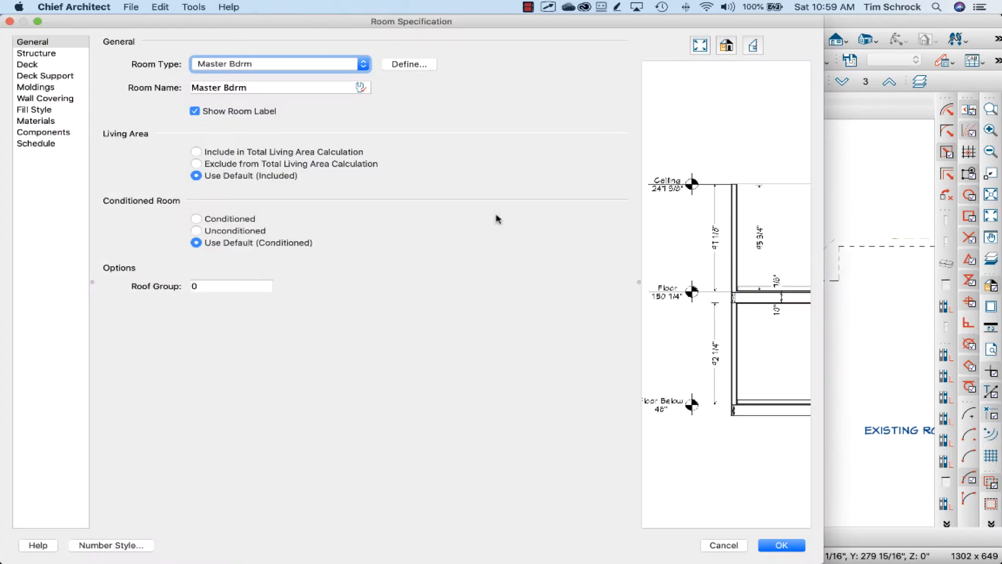
pyautogui.click(21, 53)
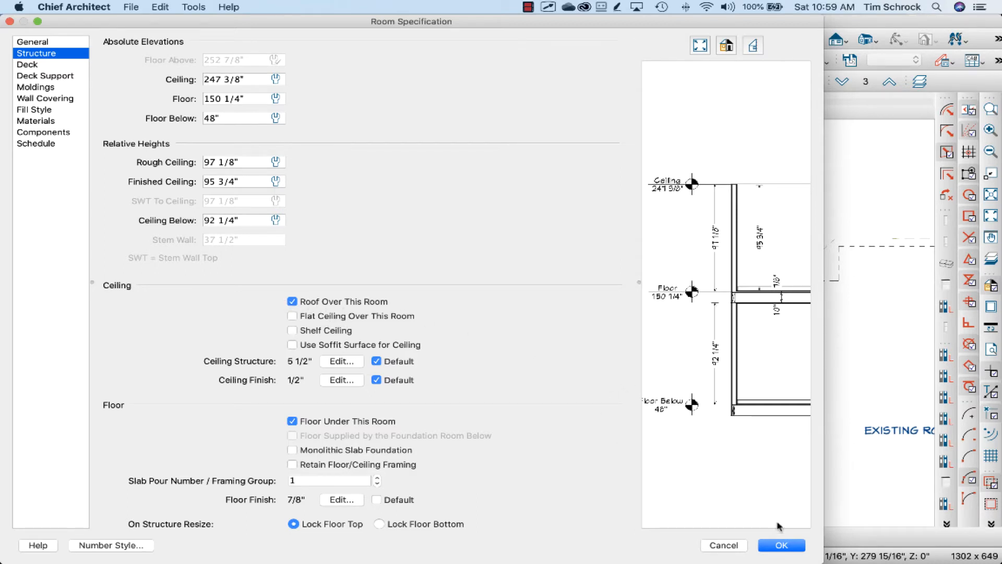
pyautogui.click(789, 547)
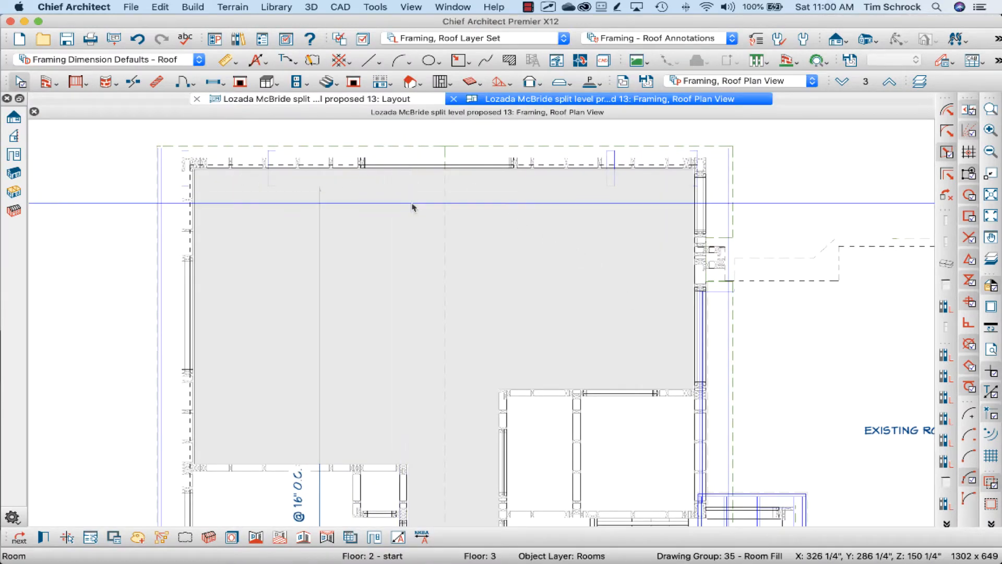
# Inspect the structure layers and the height and pitch settings of the roof planes over the master bedroom, leaving them unedited.
pyautogui.click(454, 145)
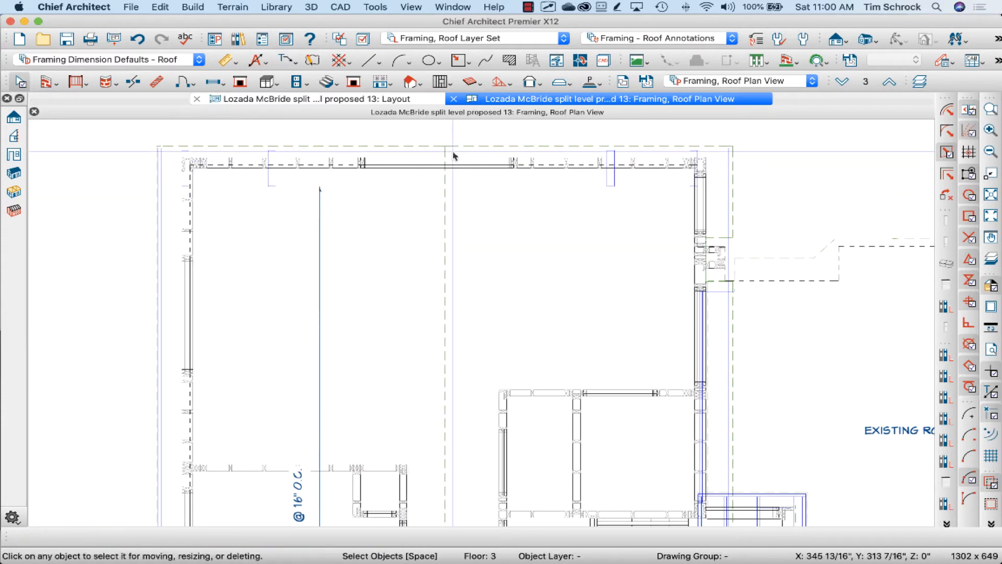
pyautogui.click(428, 140)
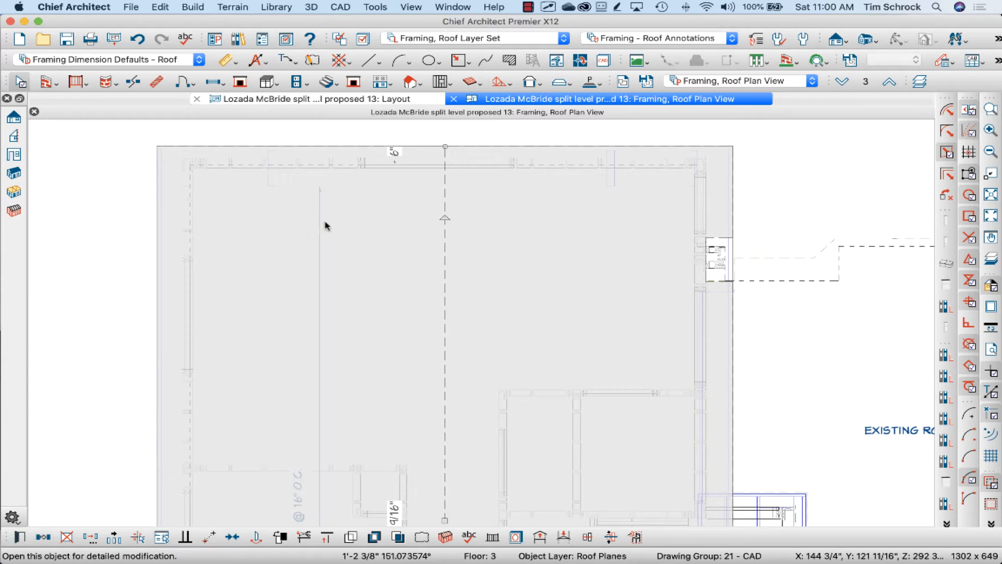
pyautogui.doubleClick(336, 211)
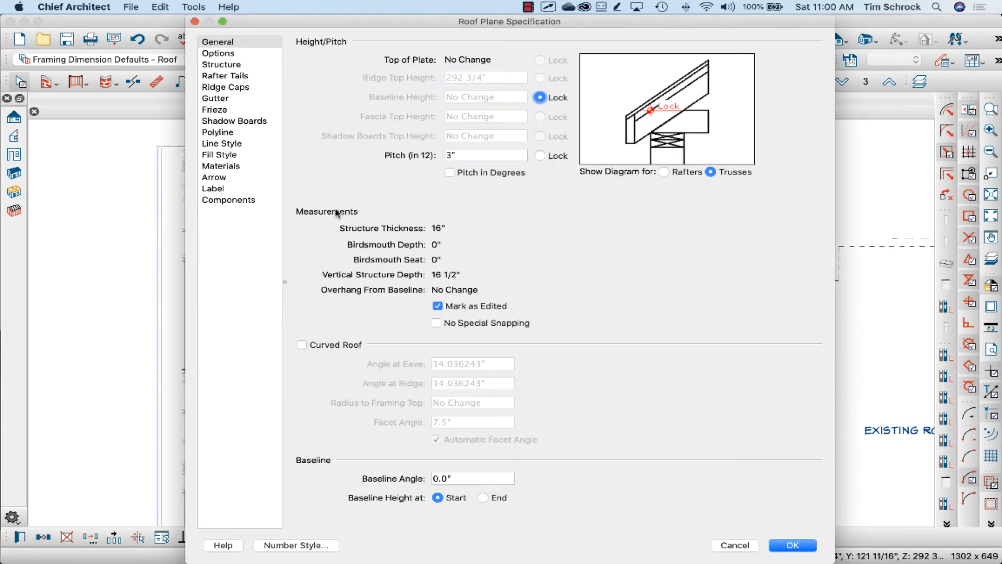
pyautogui.click(230, 74)
pyautogui.click(231, 65)
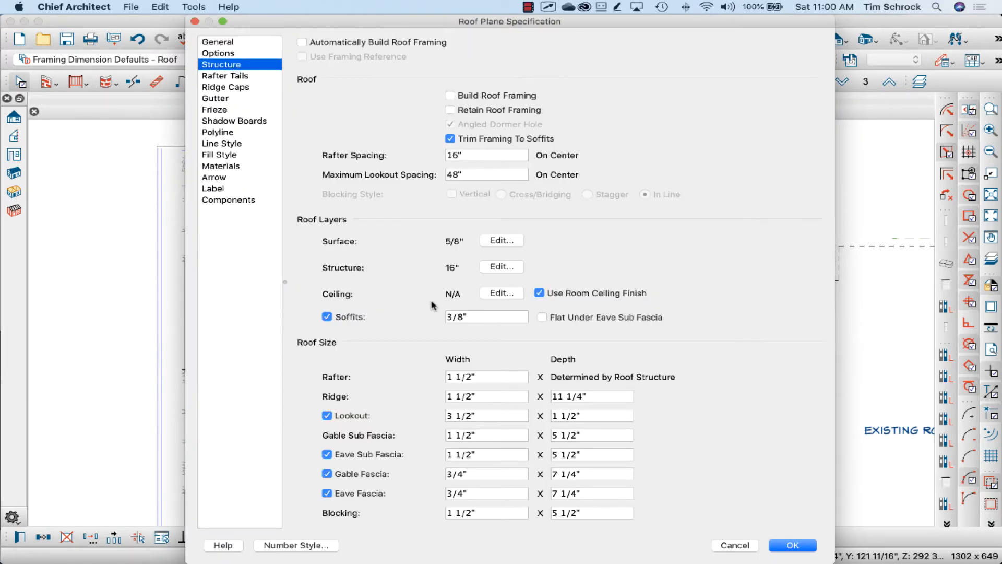
pyautogui.click(501, 267)
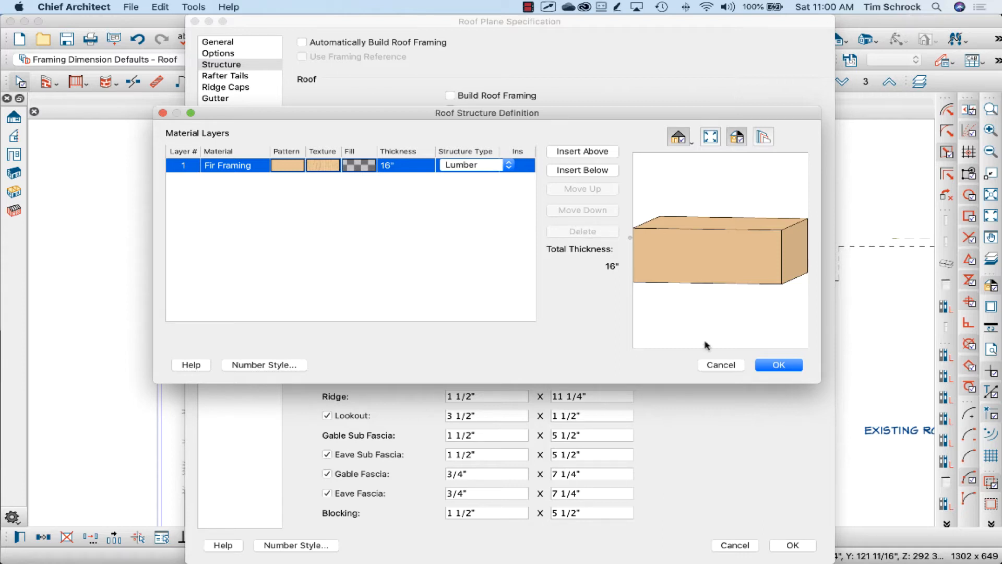
pyautogui.click(734, 365)
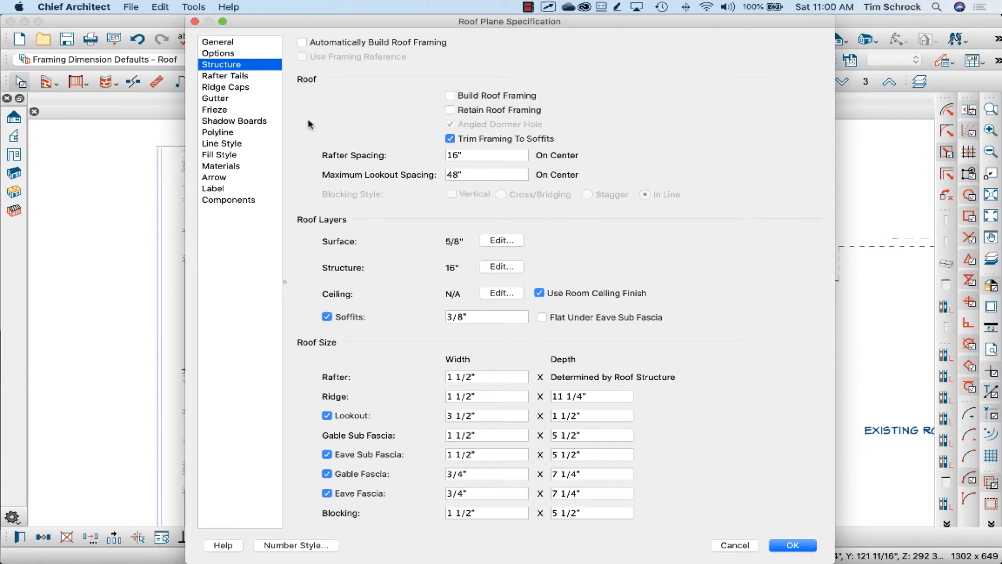
pyautogui.click(263, 43)
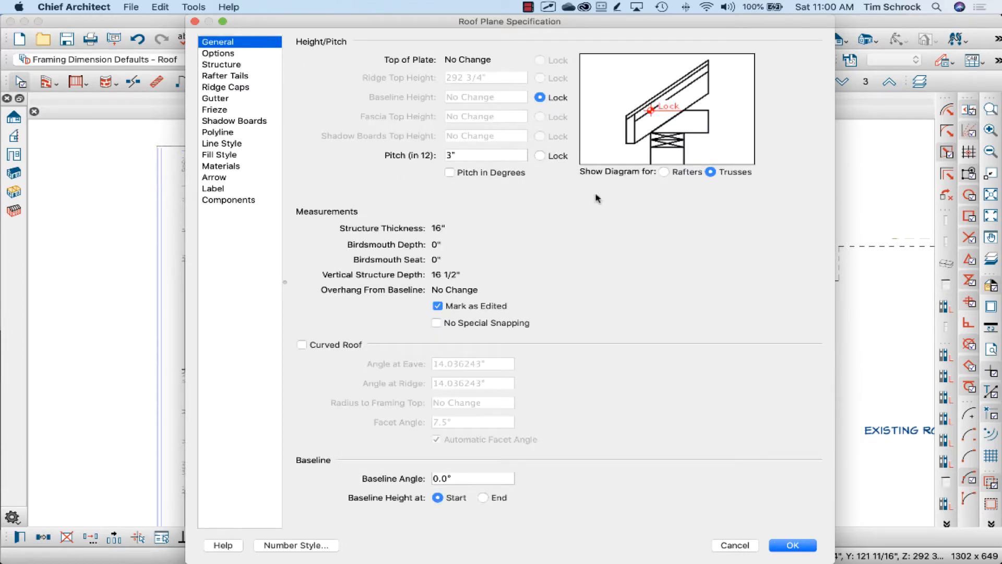
pyautogui.click(736, 545)
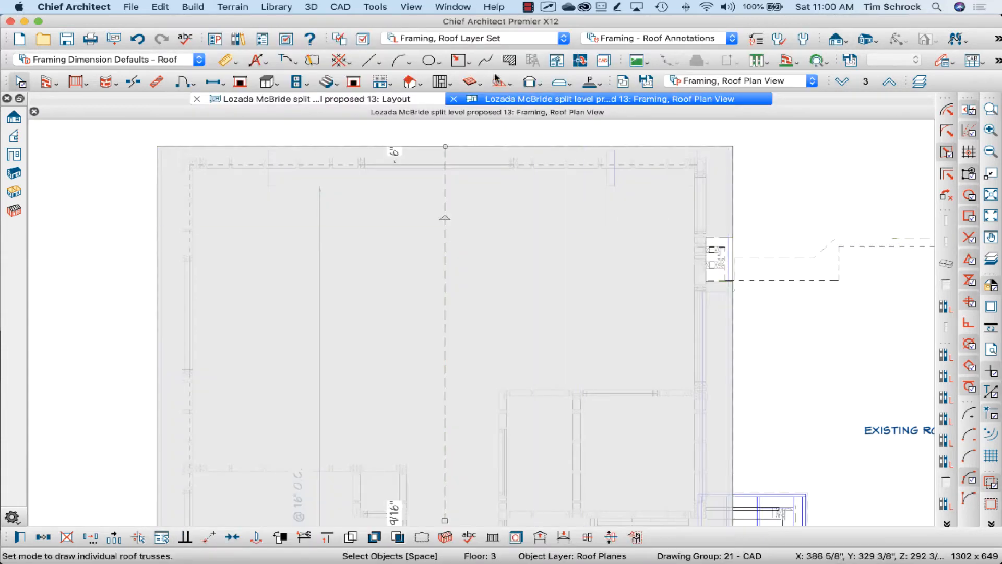
# Draw a roof truss about 25'-10" long across the full building width, just inside the master bedroom's upper exterior wall.
pyautogui.click(499, 82)
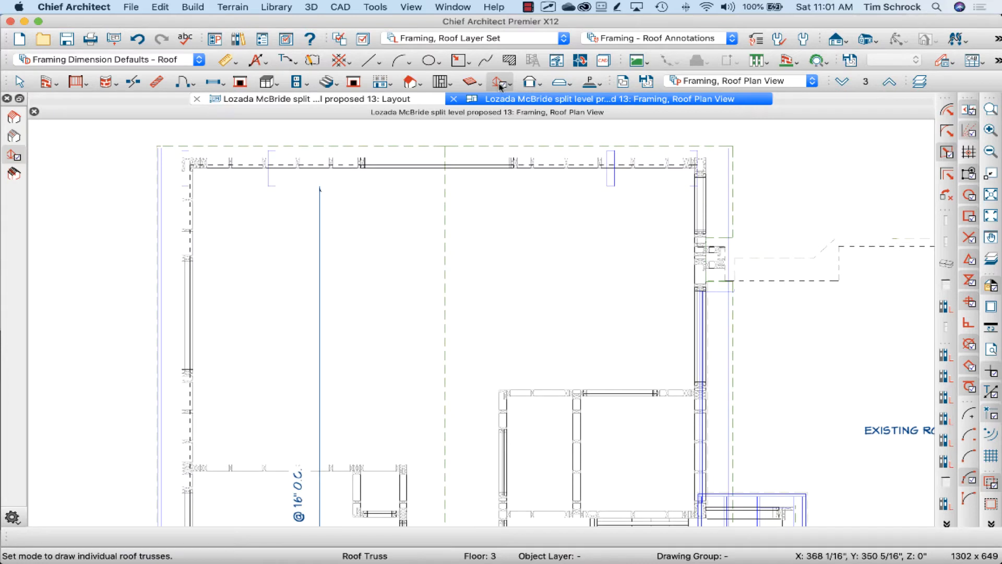
pyautogui.click(512, 84)
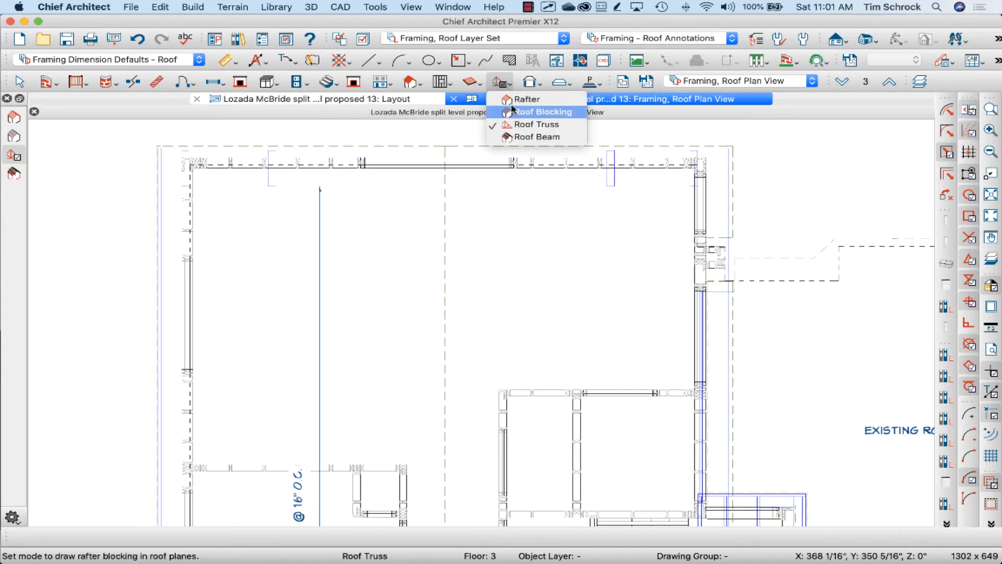
pyautogui.click(515, 128)
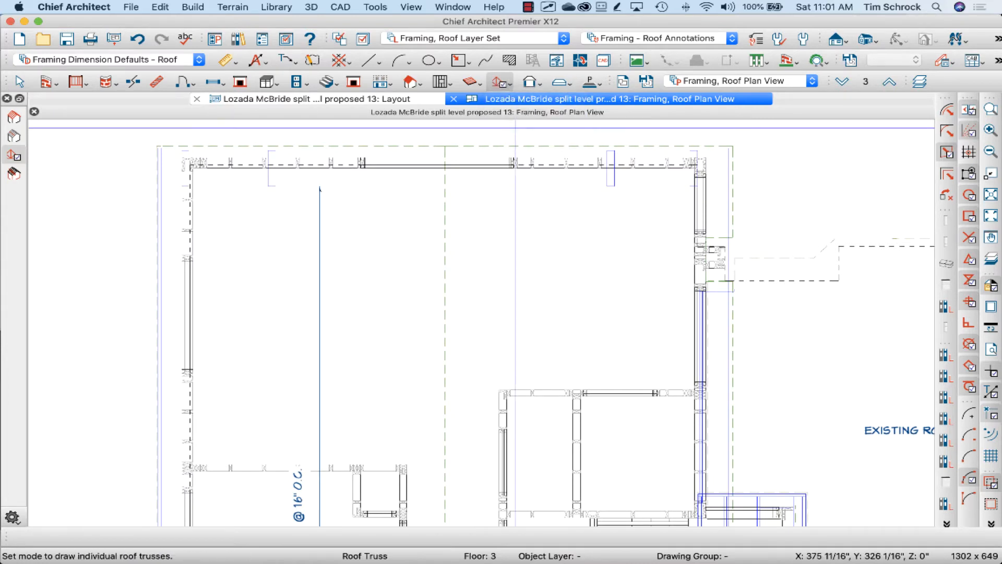
pyautogui.click(312, 8)
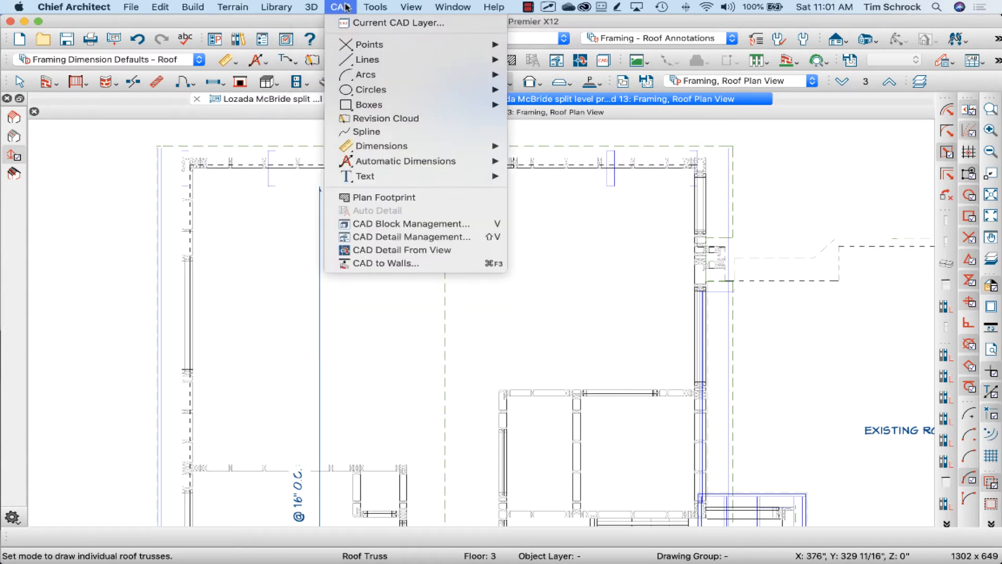
pyautogui.moveTo(372, 8)
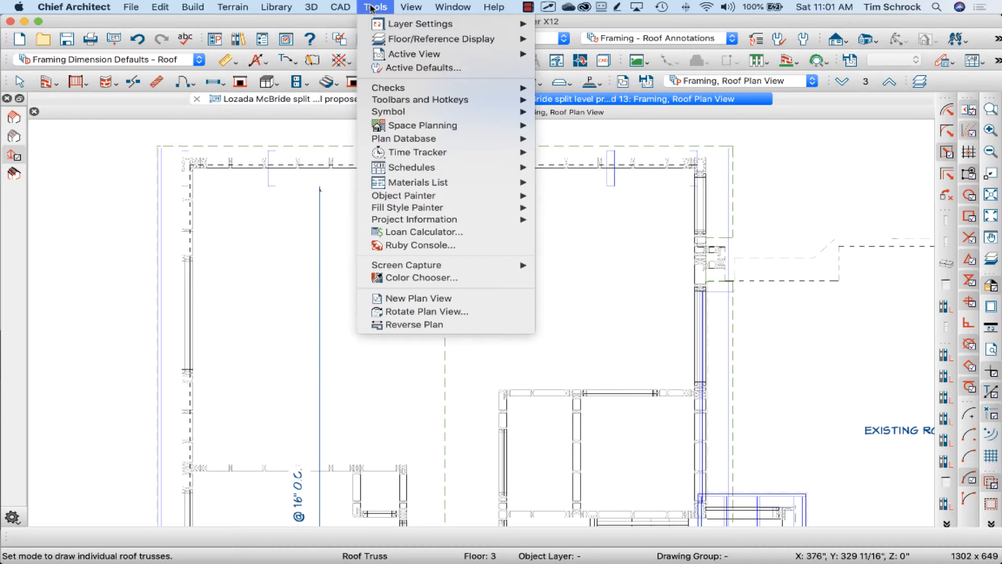
pyautogui.moveTo(203, 7)
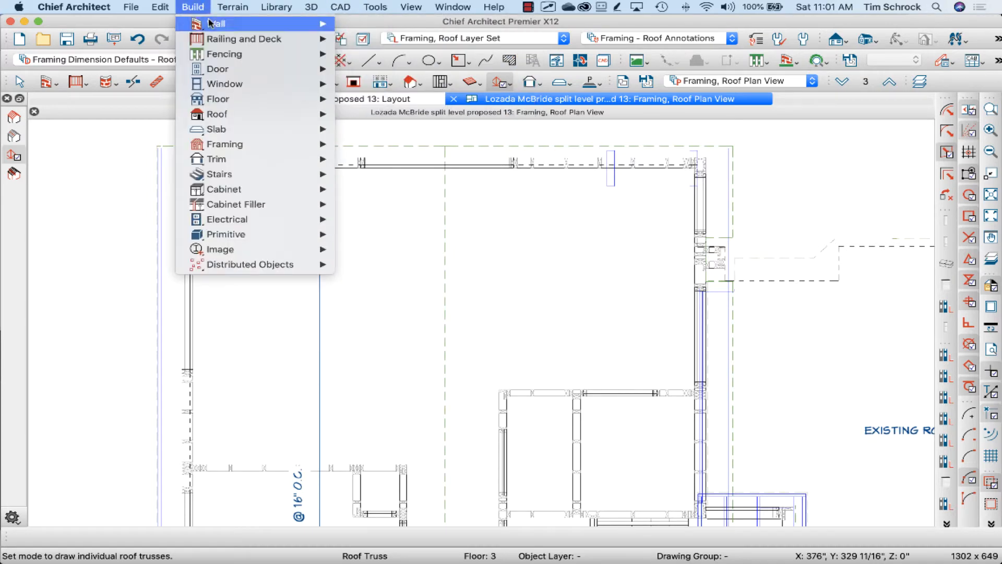
pyautogui.moveTo(235, 150)
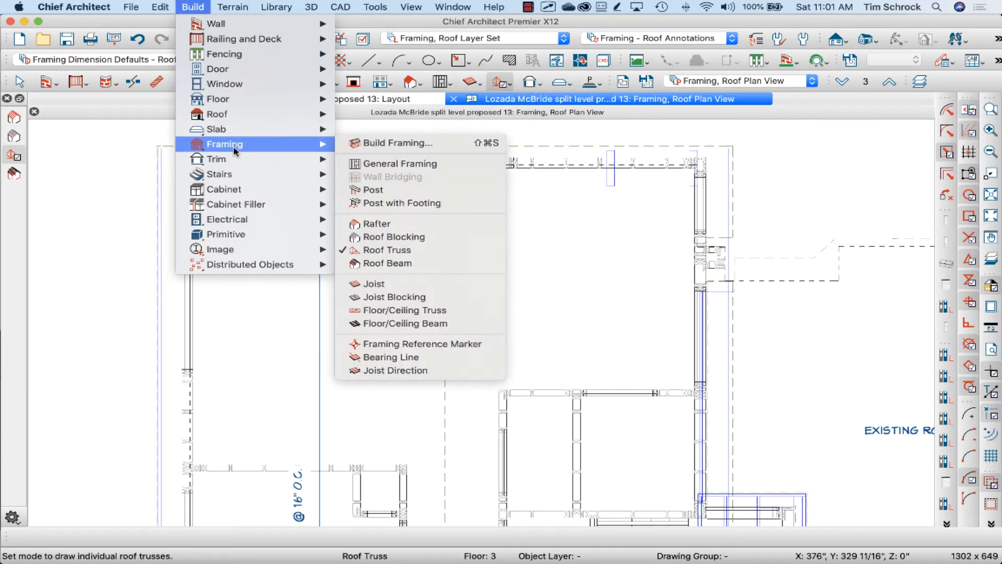
pyautogui.click(400, 251)
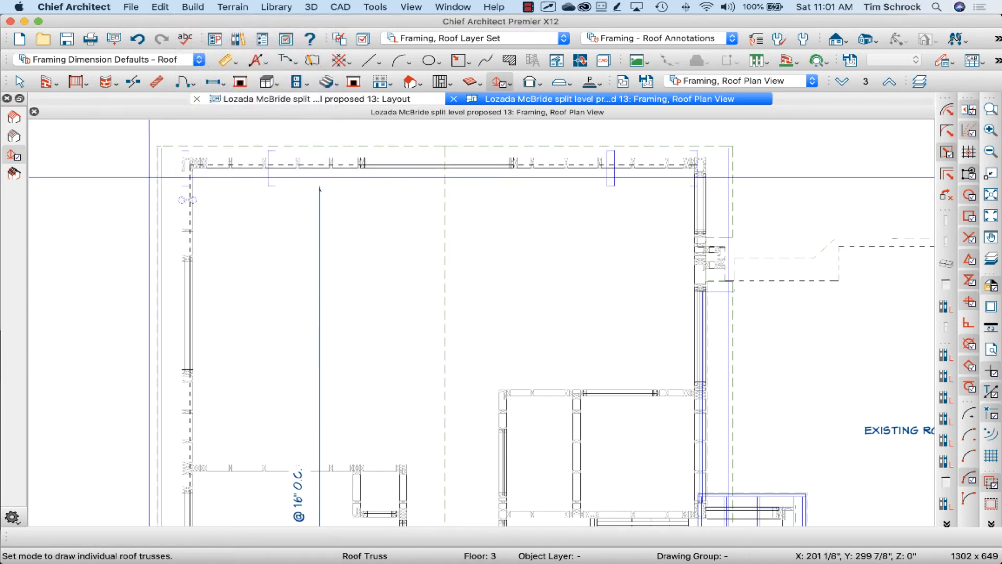
pyautogui.moveTo(161, 179); pyautogui.dragTo(811, 179)
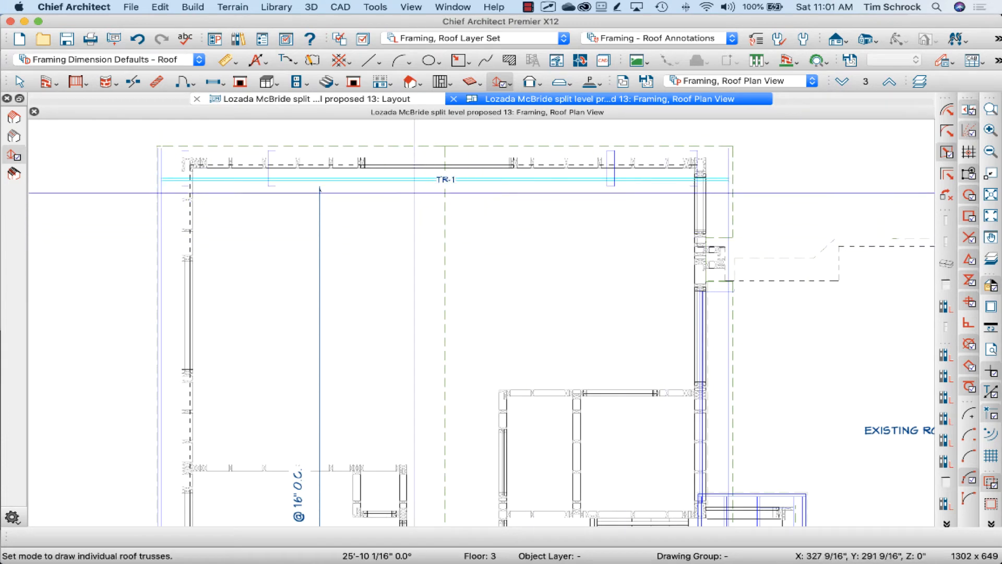
# Create a cross section/elevation view through the master bedroom, looking toward the new roof truss.
pyautogui.click(838, 39)
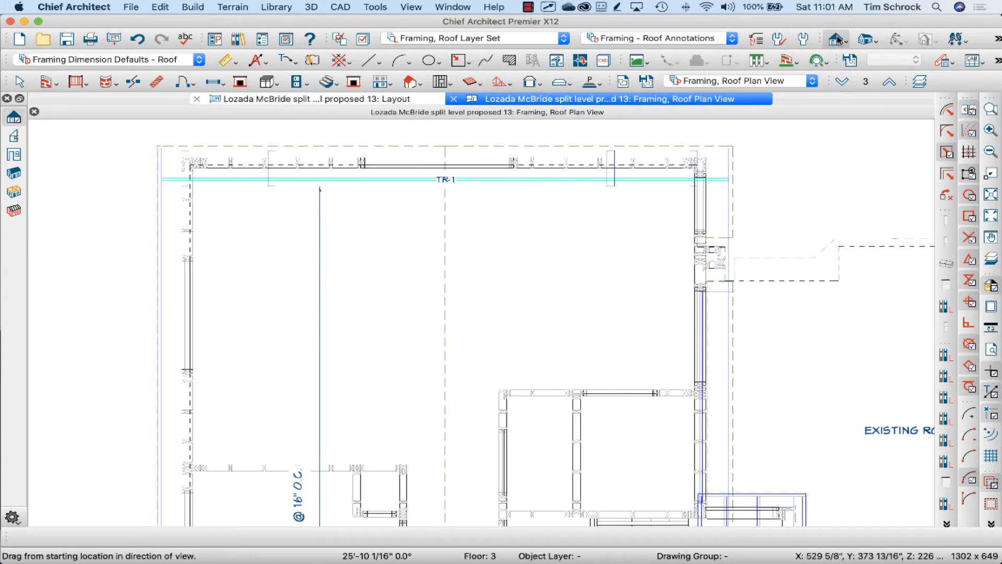
pyautogui.moveTo(507, 208); pyautogui.dragTo(509, 95)
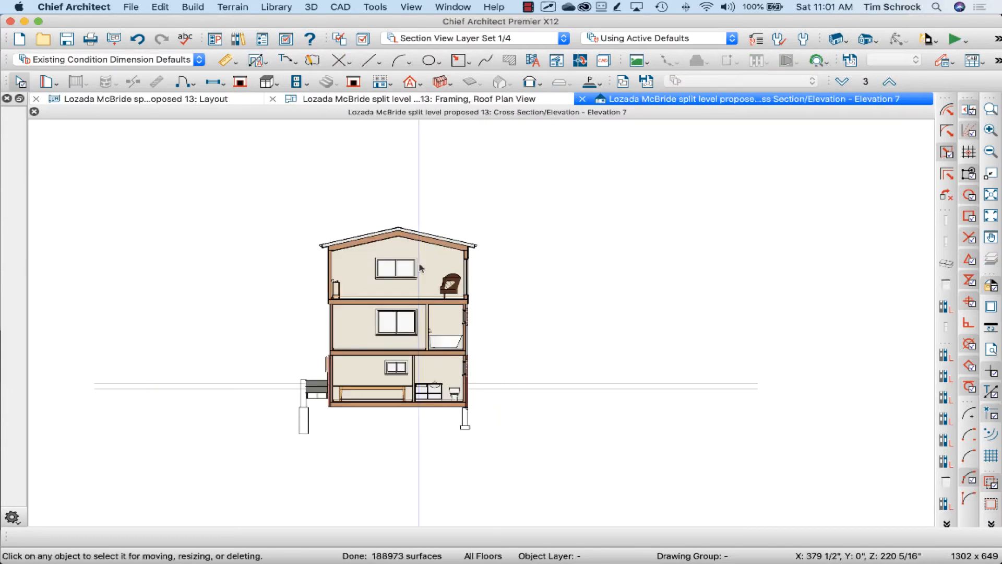
pyautogui.scroll(3, 414, 271)
pyautogui.scroll(1, 414, 271)
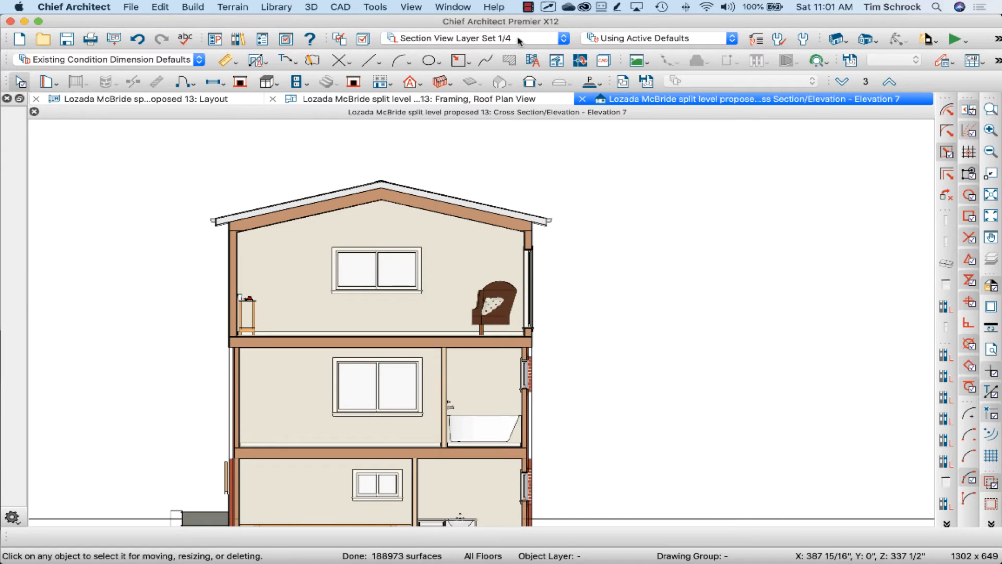
# Switch the section view to the Section View Layer Set 1/2 - Framing layer set to display the roof truss.
pyautogui.click(517, 39)
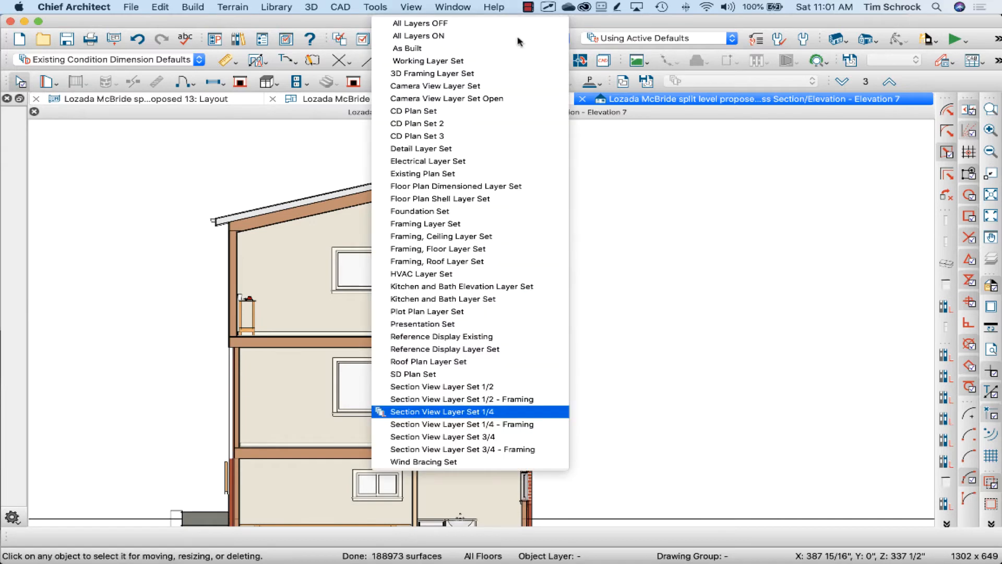
pyautogui.click(508, 400)
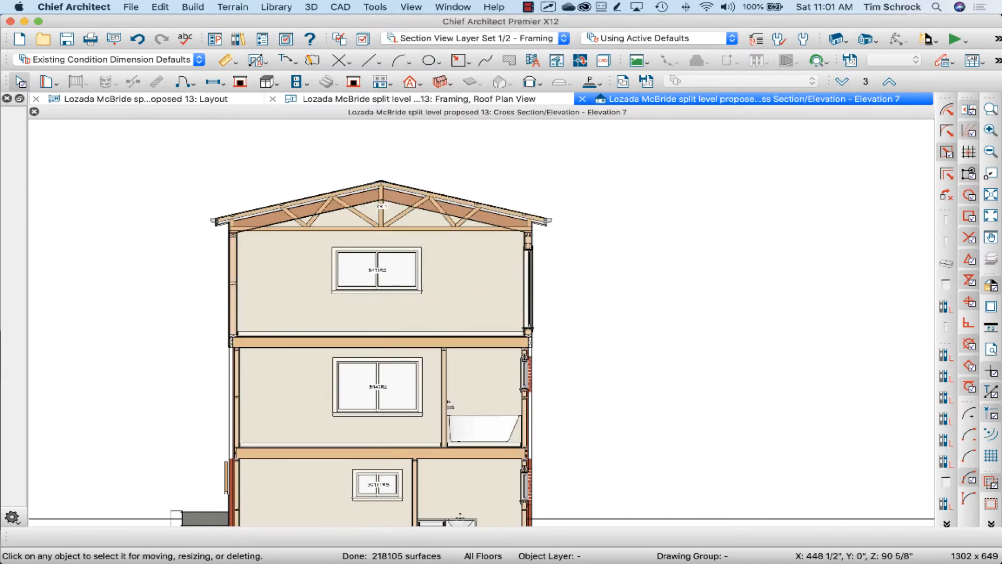
pyautogui.scroll(3, 377, 193)
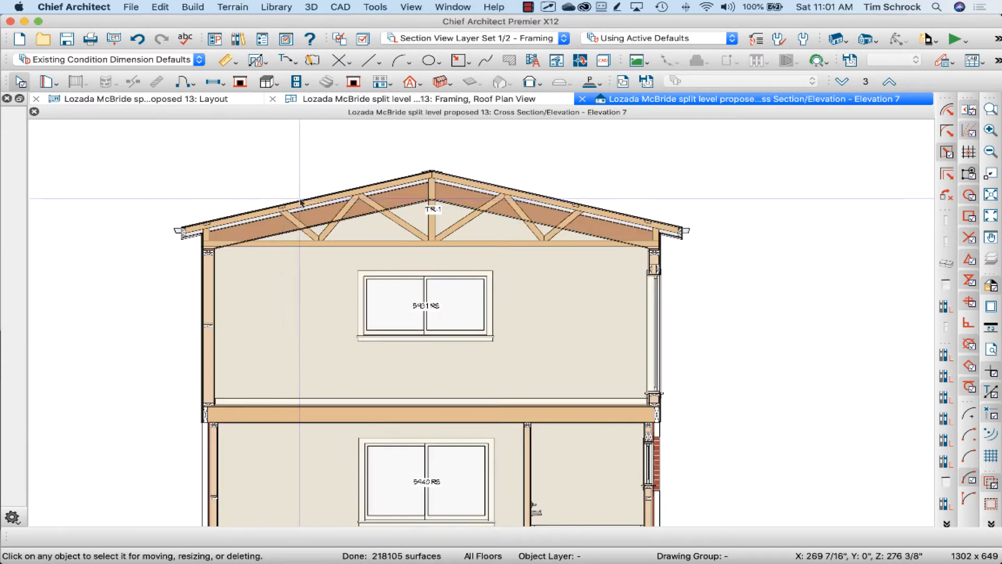
pyautogui.scroll(2, 370, 201)
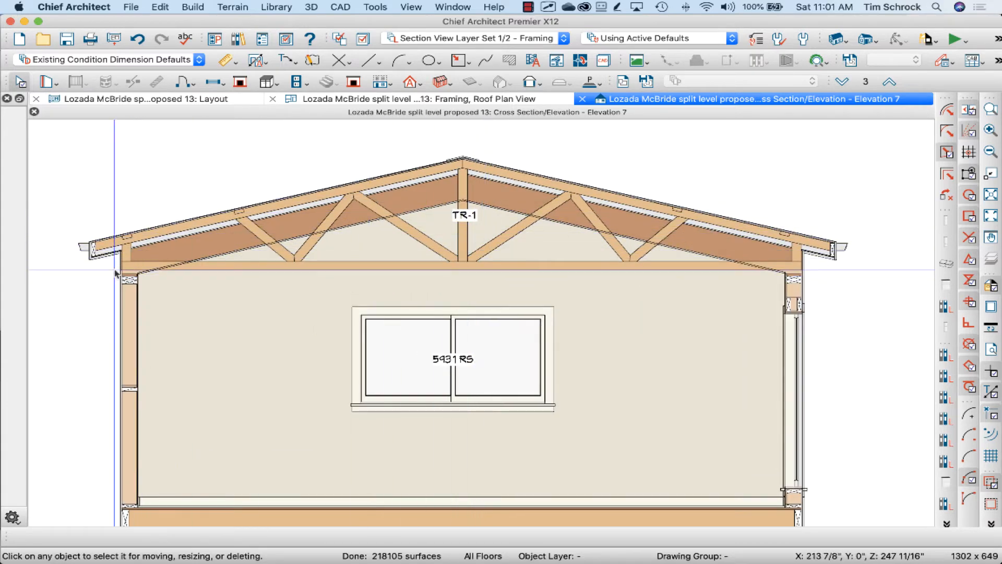
pyautogui.click(465, 267)
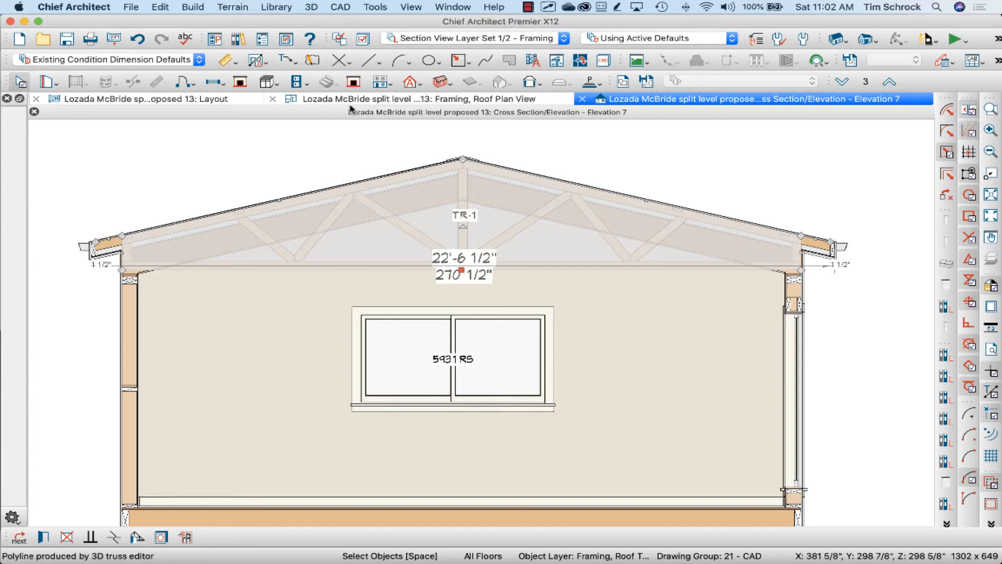
pyautogui.press('Escape')
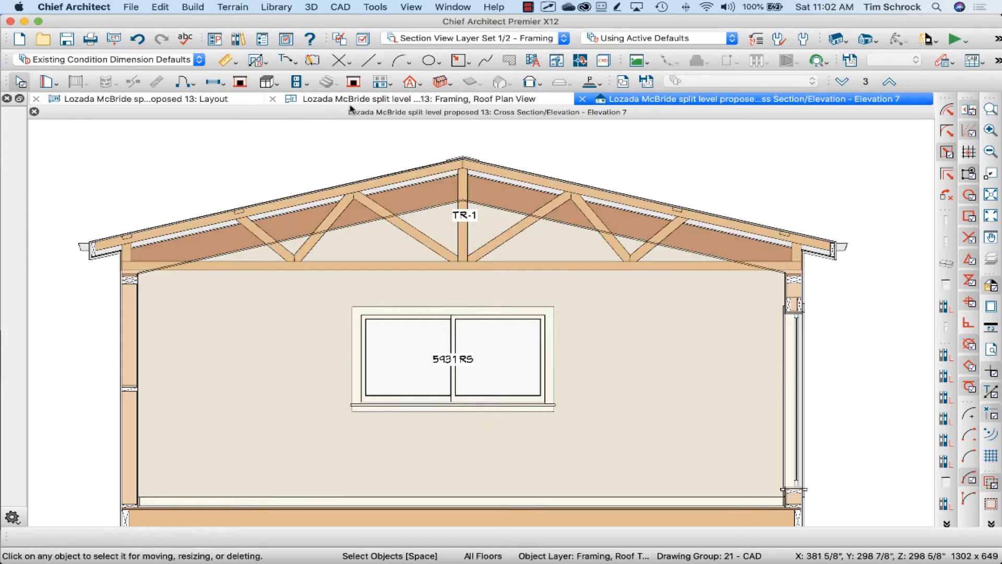
pyautogui.click(365, 98)
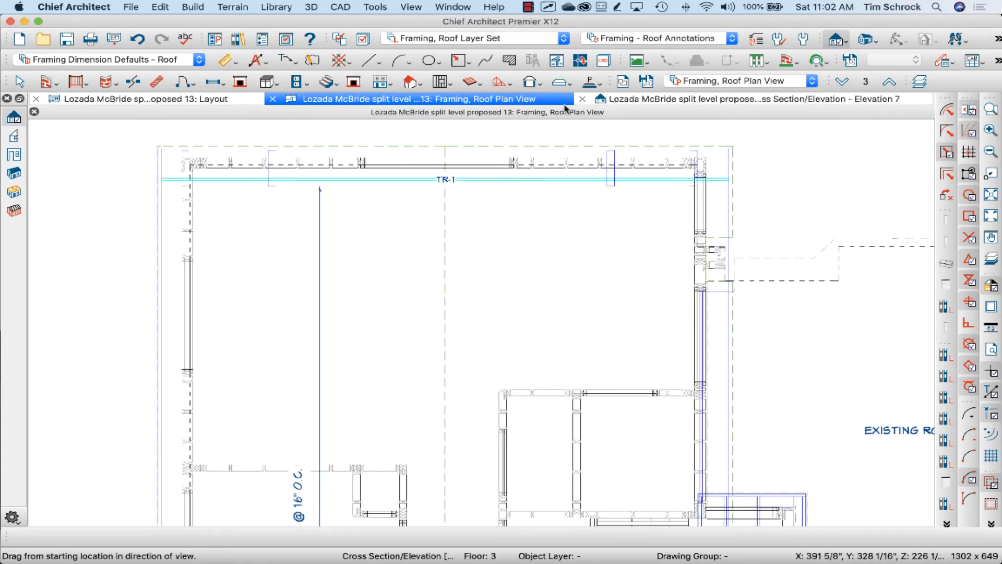
pyautogui.click(617, 102)
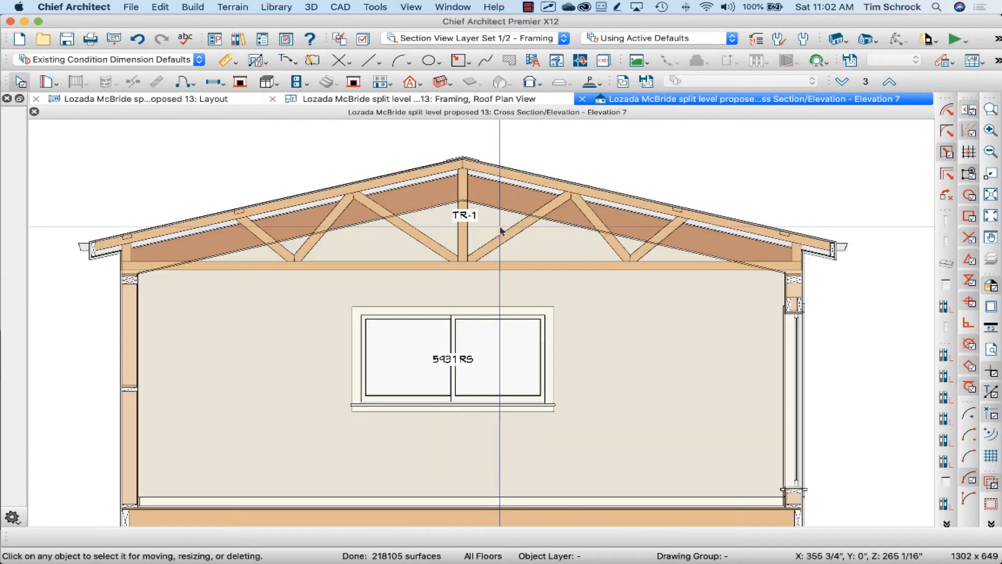
# Add a break at the midpoint of the roof truss's bottom chord and raise it to the peak of the sloped ceiling.
pyautogui.click(505, 253)
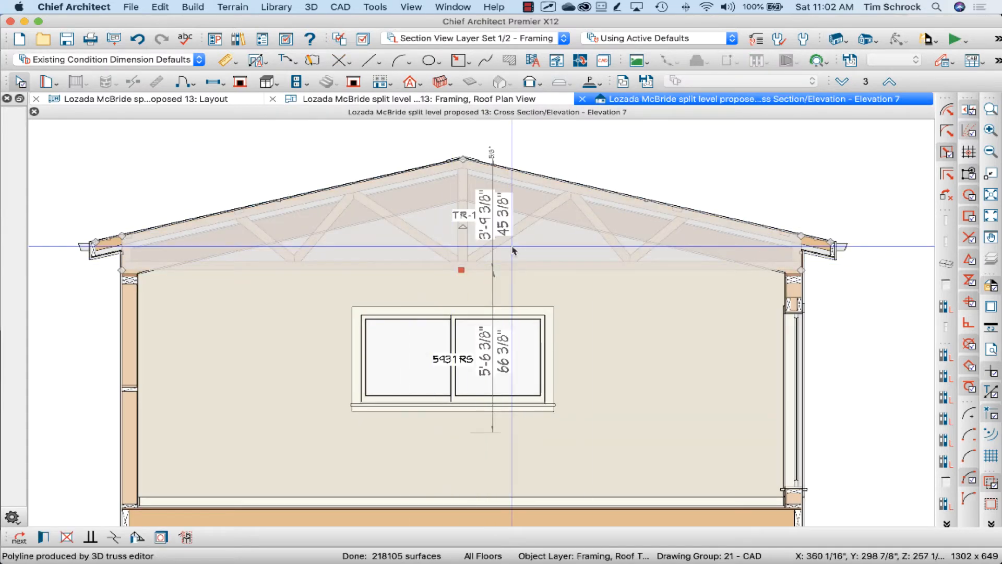
pyautogui.scroll(1, 517, 272)
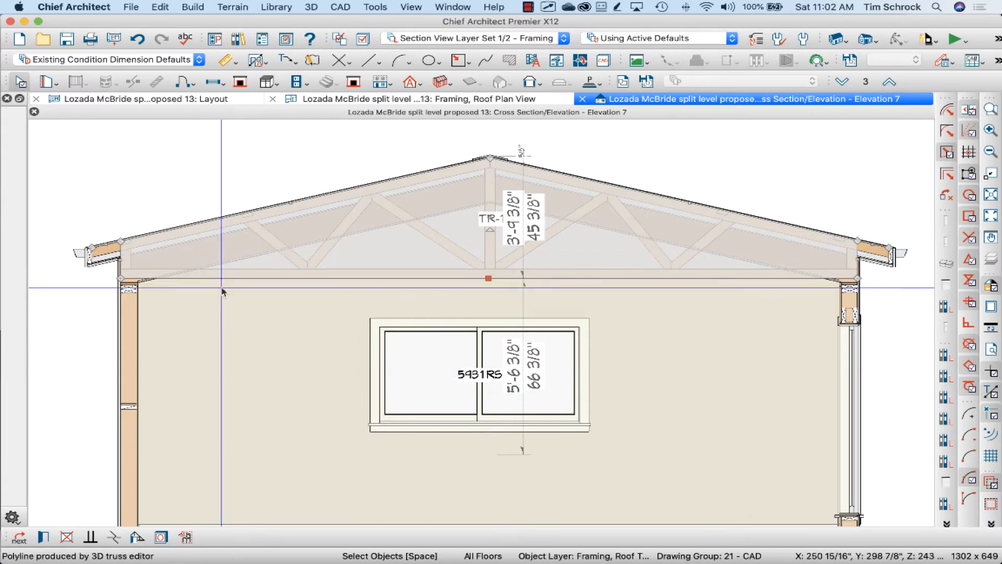
pyautogui.click(114, 539)
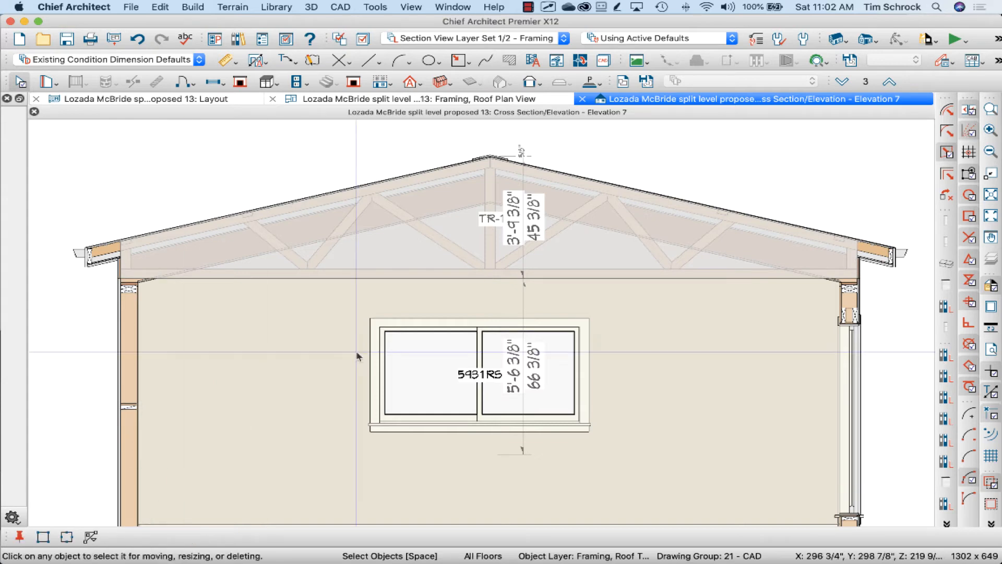
pyautogui.click(490, 279)
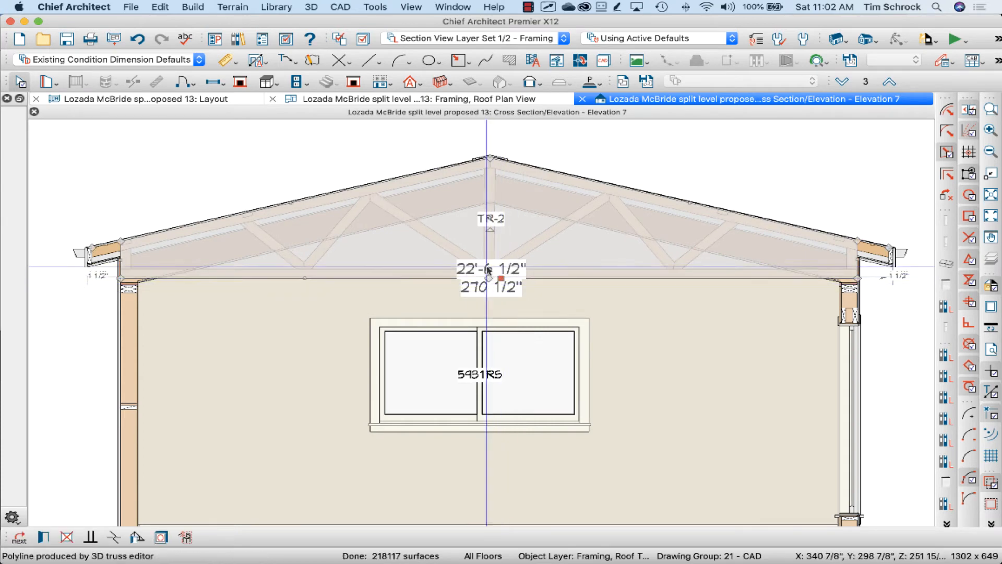
pyautogui.moveTo(489, 278); pyautogui.dragTo(488, 201)
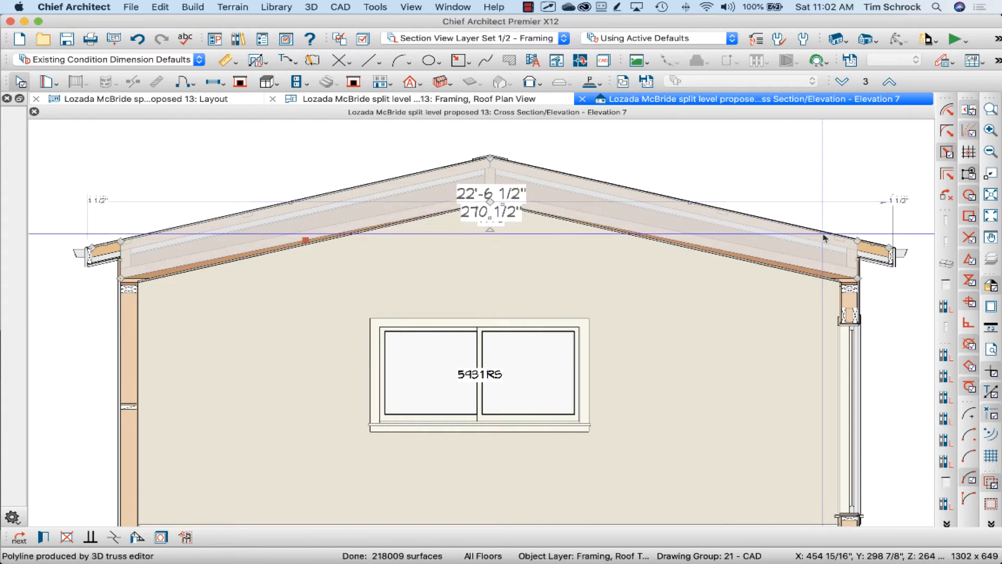
# Lower the truss's right and left bottom corners to the wall top plates so the bottom chord follows the sloped ceiling.
pyautogui.scroll(3, 876, 282)
pyautogui.scroll(2, 867, 279)
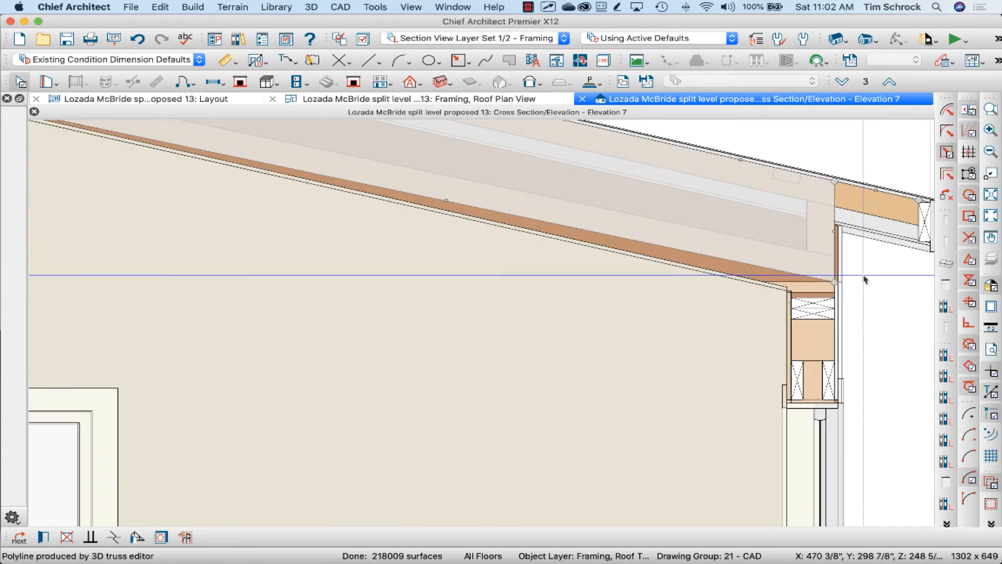
pyautogui.moveTo(824, 283); pyautogui.dragTo(824, 297)
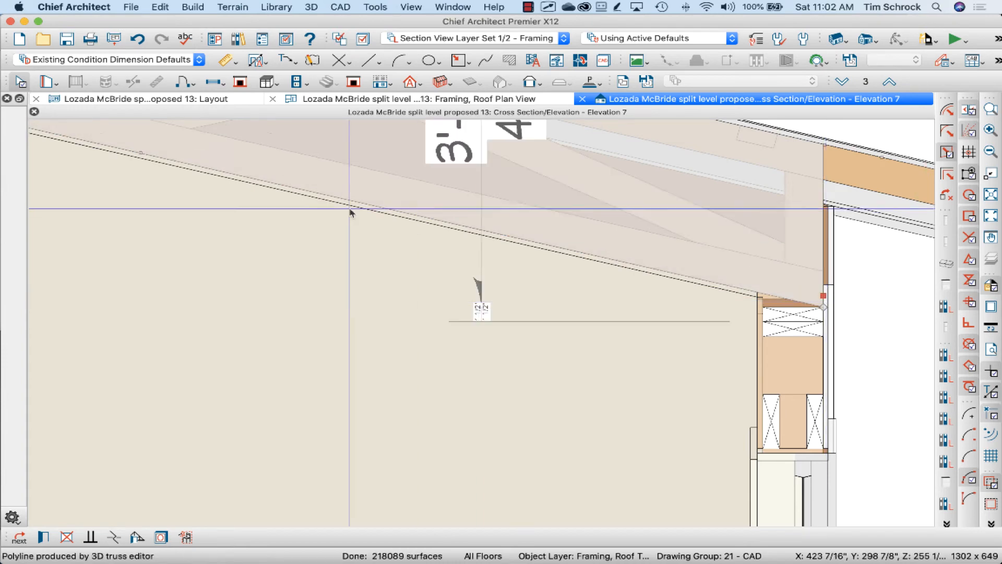
pyautogui.scroll(-5, 907, 301)
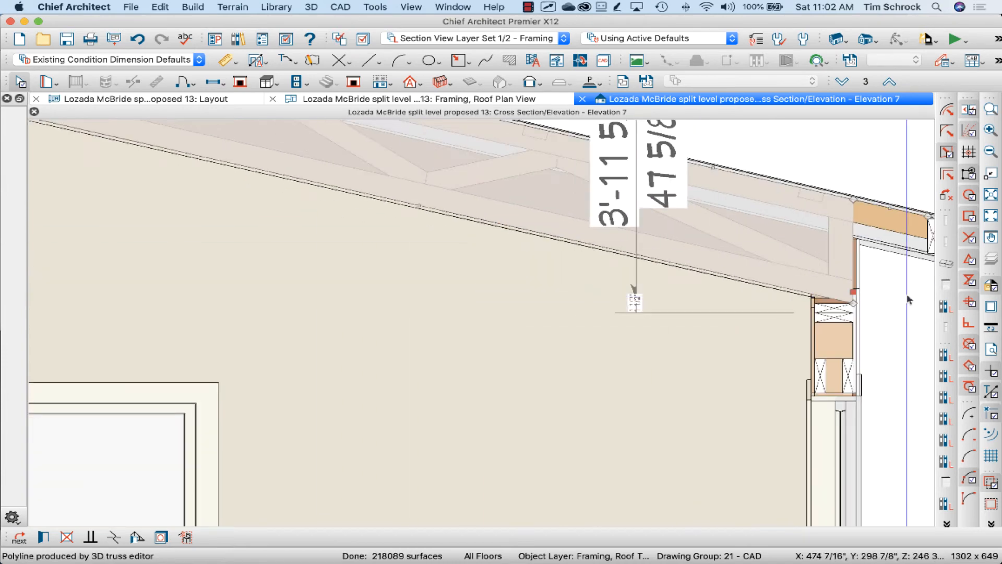
pyautogui.scroll(5, 126, 301)
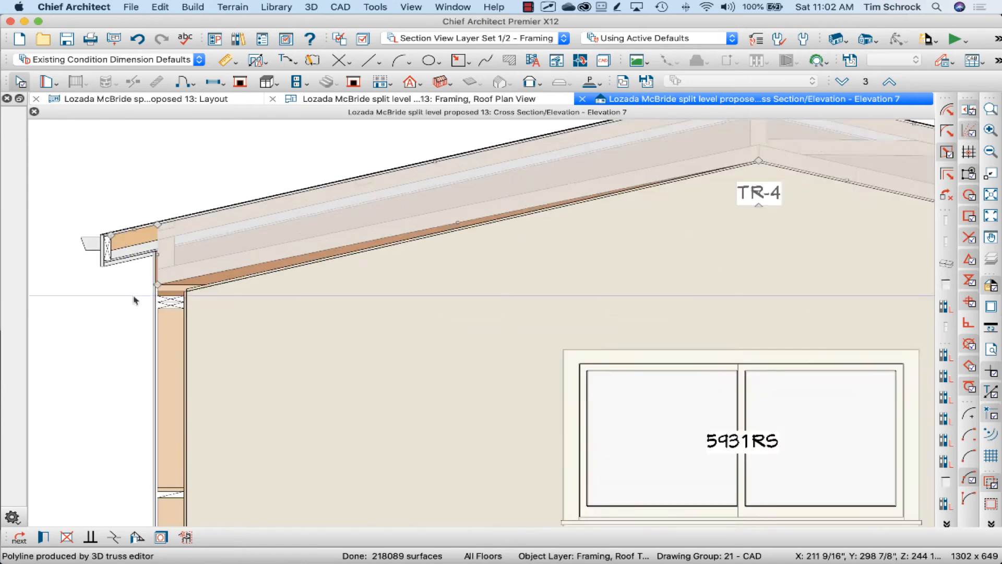
pyautogui.moveTo(173, 280); pyautogui.dragTo(173, 296)
pyautogui.scroll(-1, 107, 331)
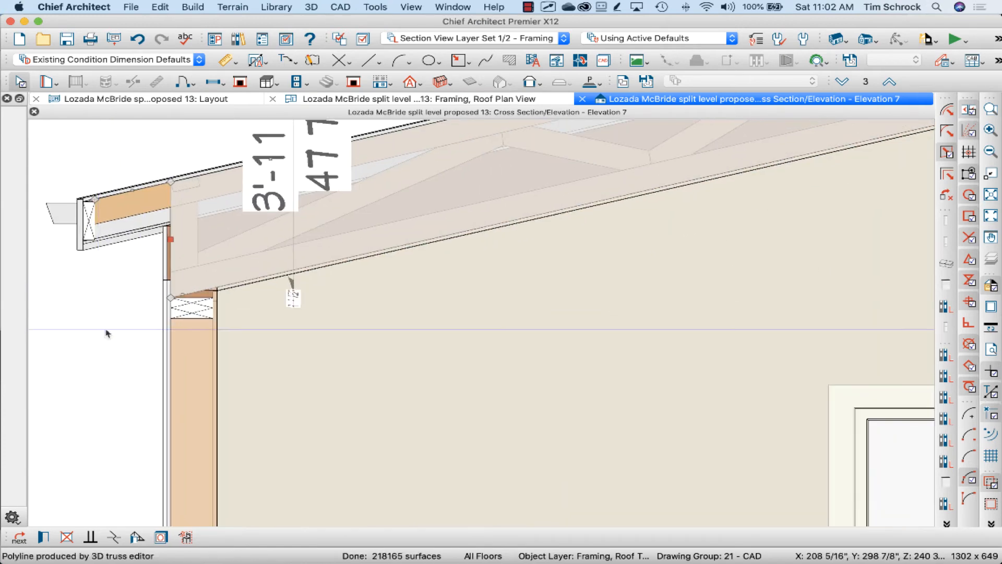
# Add a bottom chord break at the left wall's inner face and raise the outer corner level with it for a flat bearing.
pyautogui.scroll(2, 199, 316)
pyautogui.press('Escape')
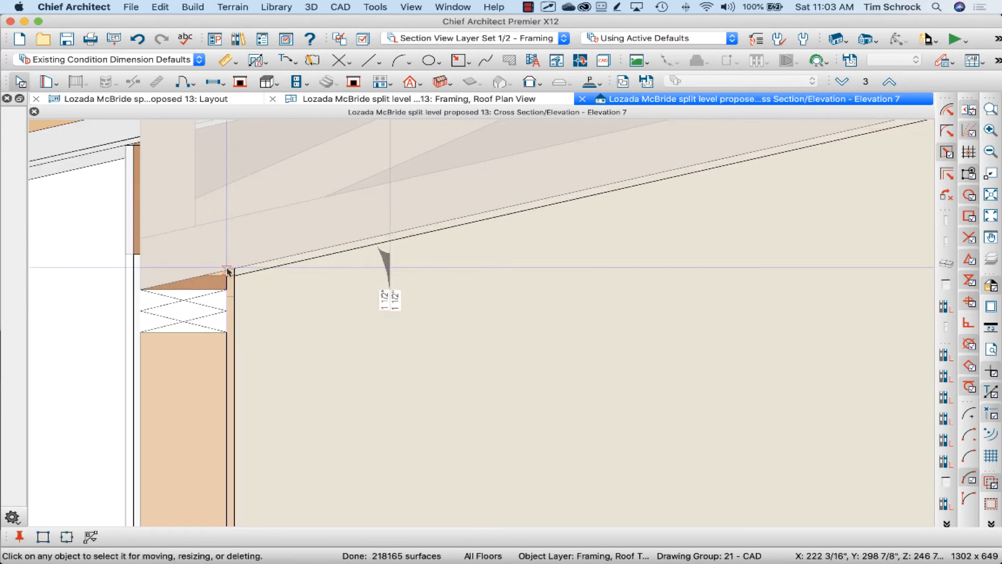
pyautogui.click(225, 271)
pyautogui.moveTo(145, 292); pyautogui.dragTo(145, 272)
pyautogui.scroll(-2, 86, 326)
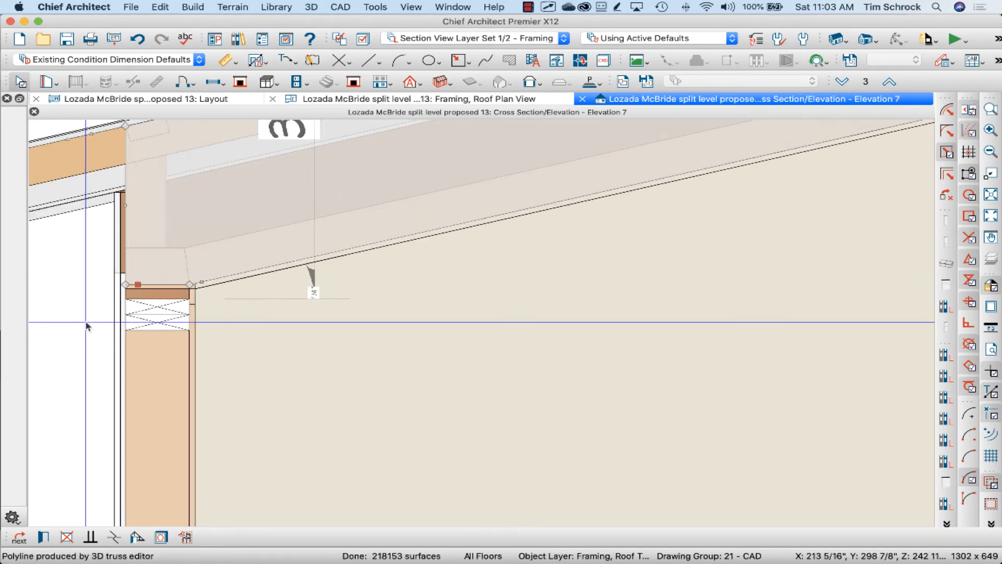
pyautogui.scroll(-5, 86, 326)
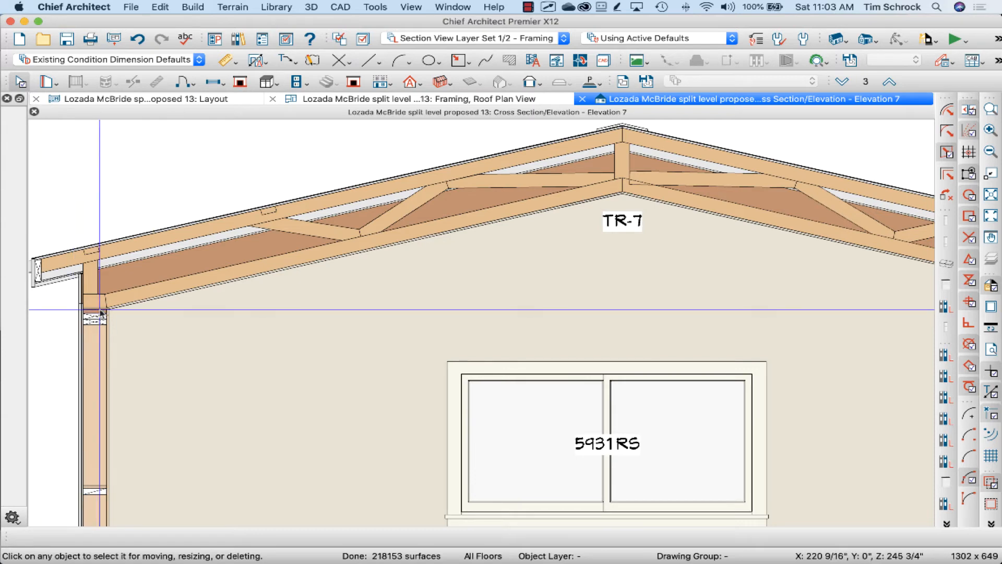
pyautogui.scroll(-2, 90, 292)
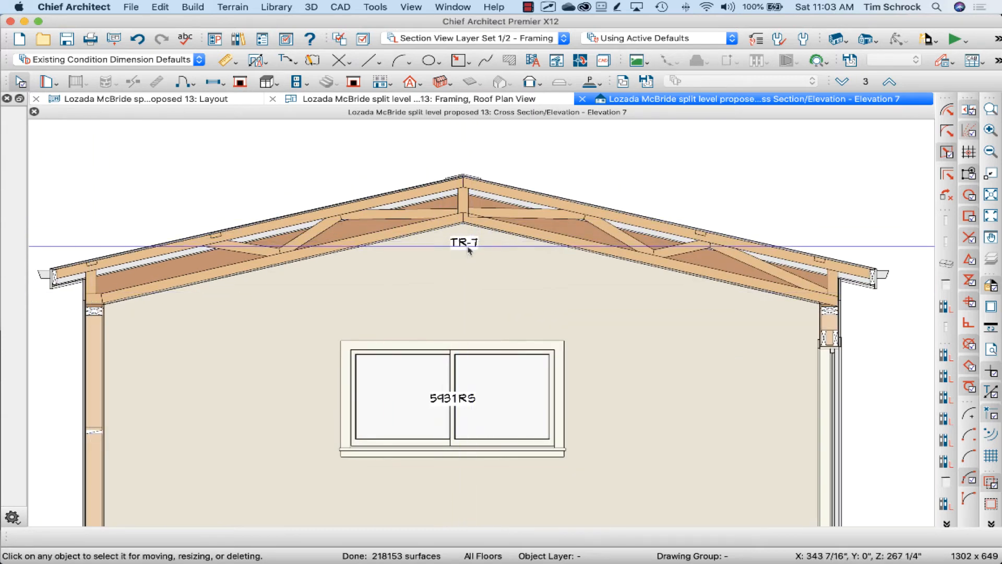
# Give the truss's right end a matching flat bearing by breaking the bottom chord at the wall's inner face and leveling the outer corner.
pyautogui.press('z')
pyautogui.moveTo(794, 278); pyautogui.dragTo(879, 323)
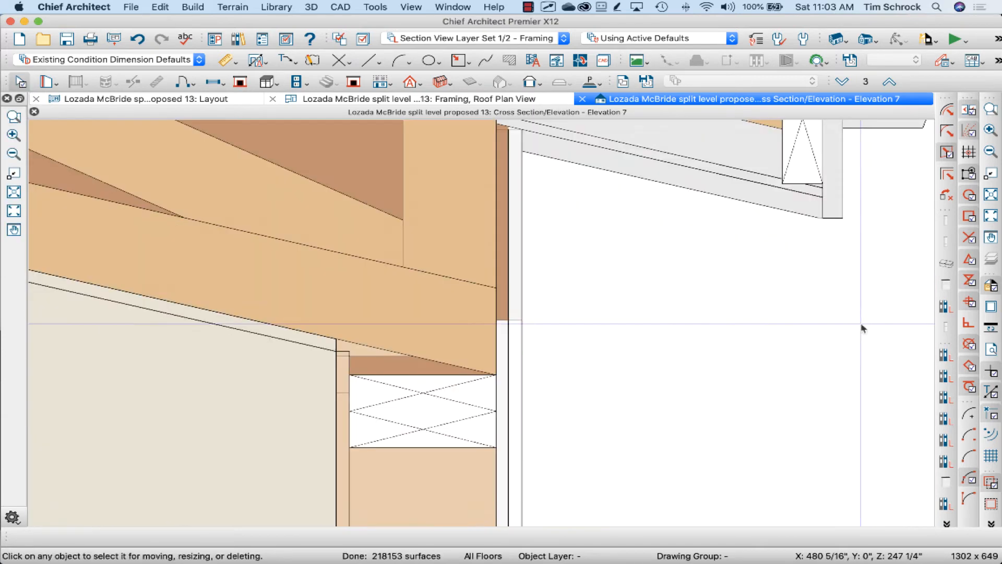
pyautogui.click(405, 308)
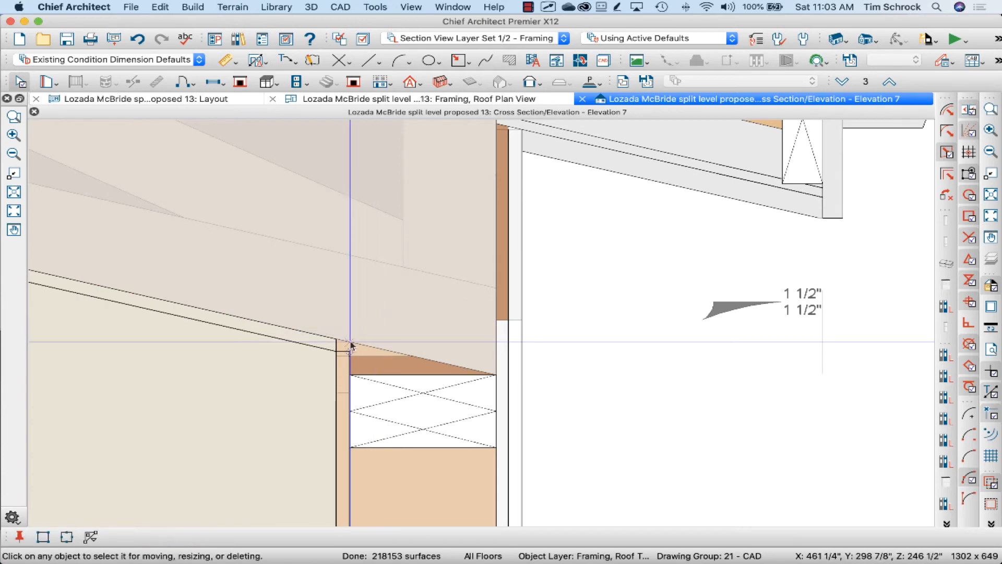
pyautogui.moveTo(351, 344); pyautogui.dragTo(496, 345)
pyautogui.press('F6')
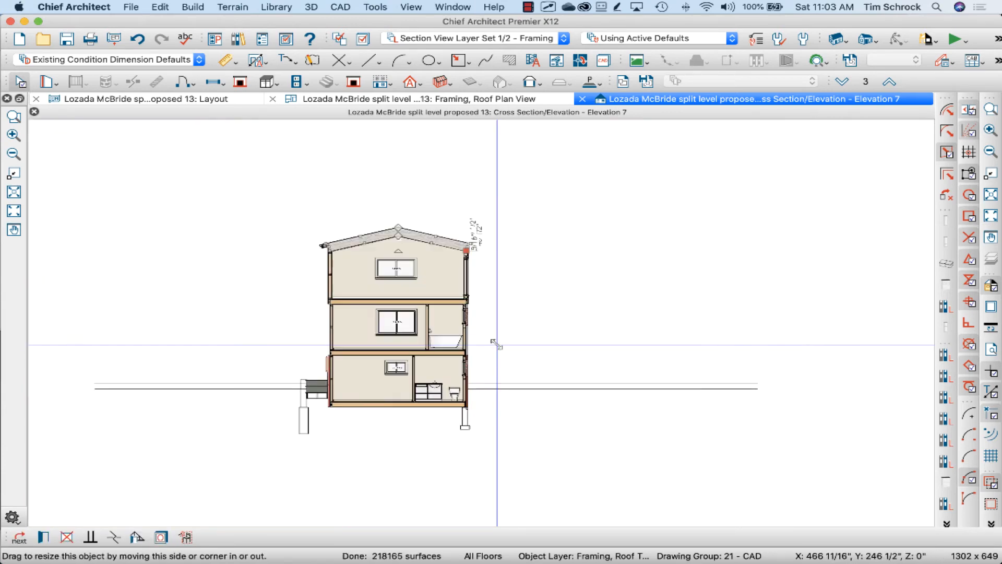
pyautogui.press('z')
pyautogui.moveTo(323, 219); pyautogui.dragTo(517, 289)
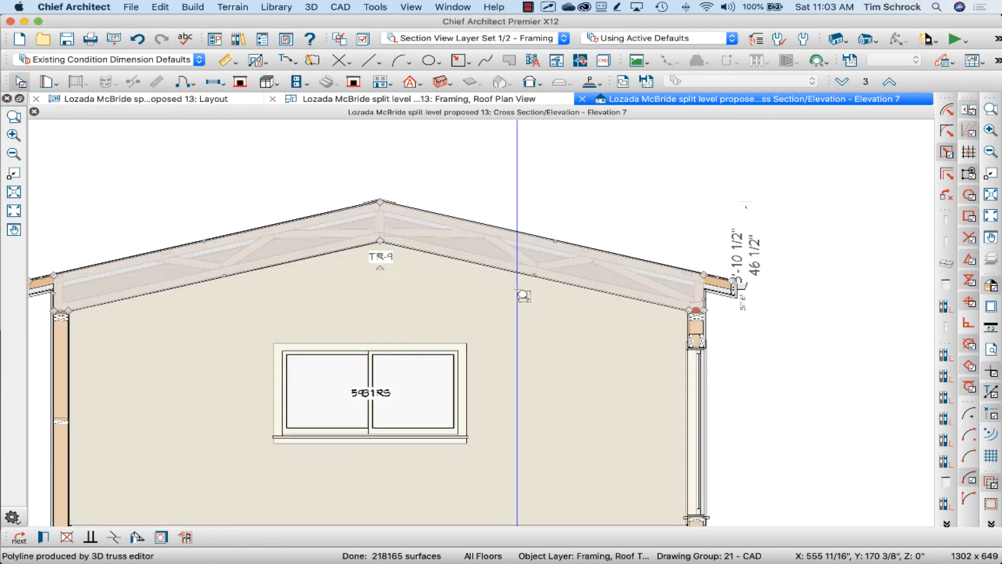
pyautogui.press('Escape')
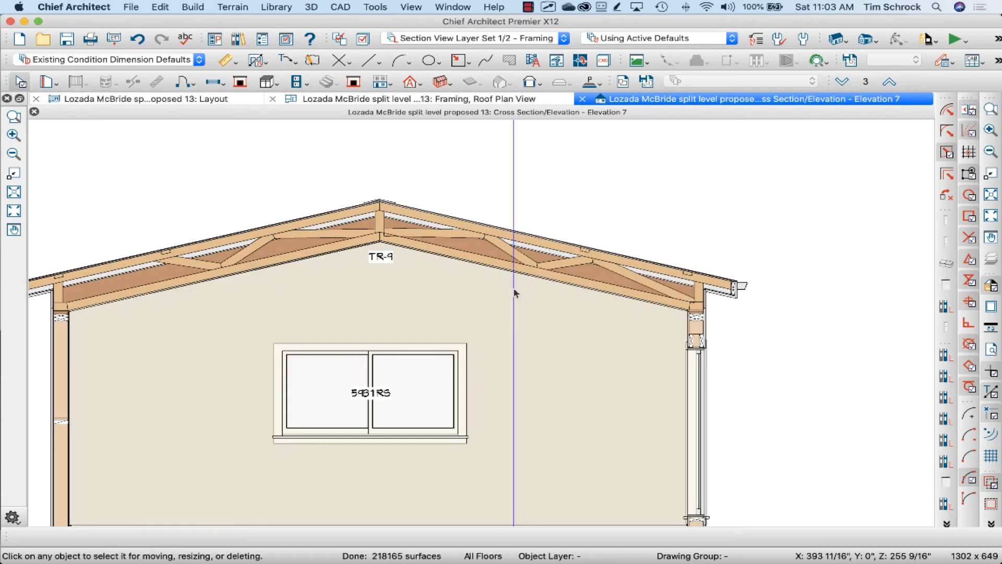
# Apply Force Truss Rebuild and Lock Truss Envelope And Webbing to the reshaped truss, then recheck its specification.
pyautogui.click(533, 269)
pyautogui.doubleClick(534, 269)
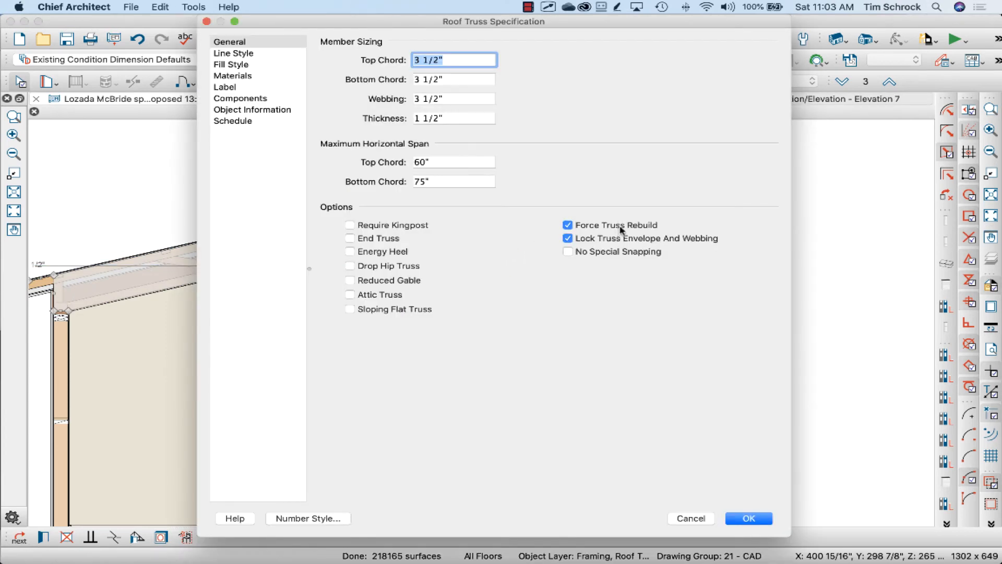
pyautogui.press('Escape')
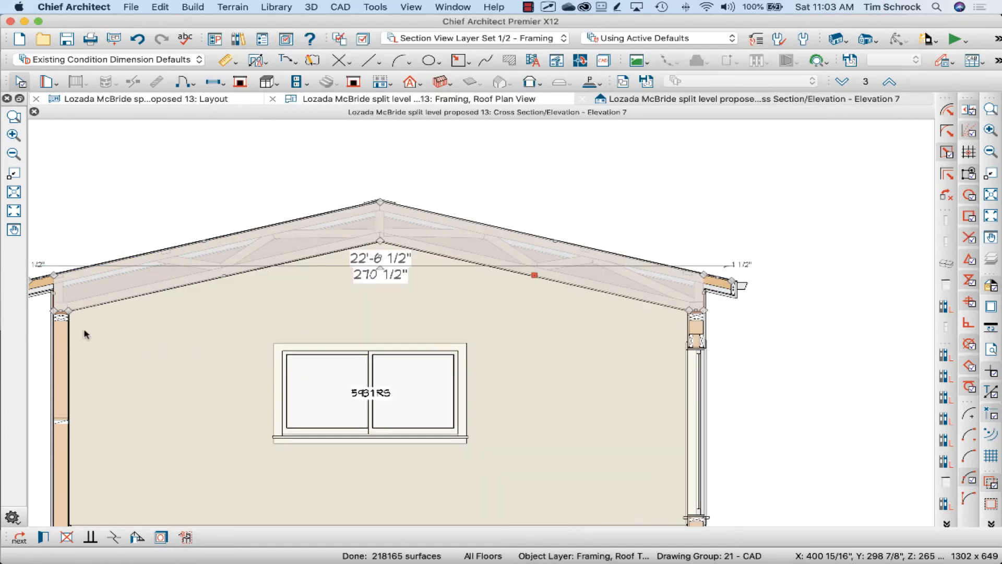
pyautogui.press('Escape')
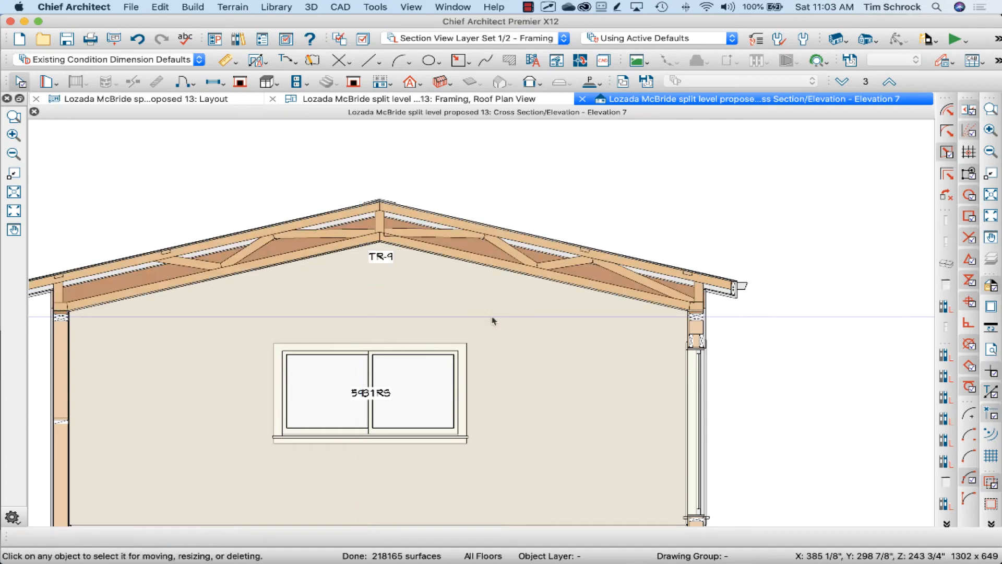
pyautogui.doubleClick(519, 274)
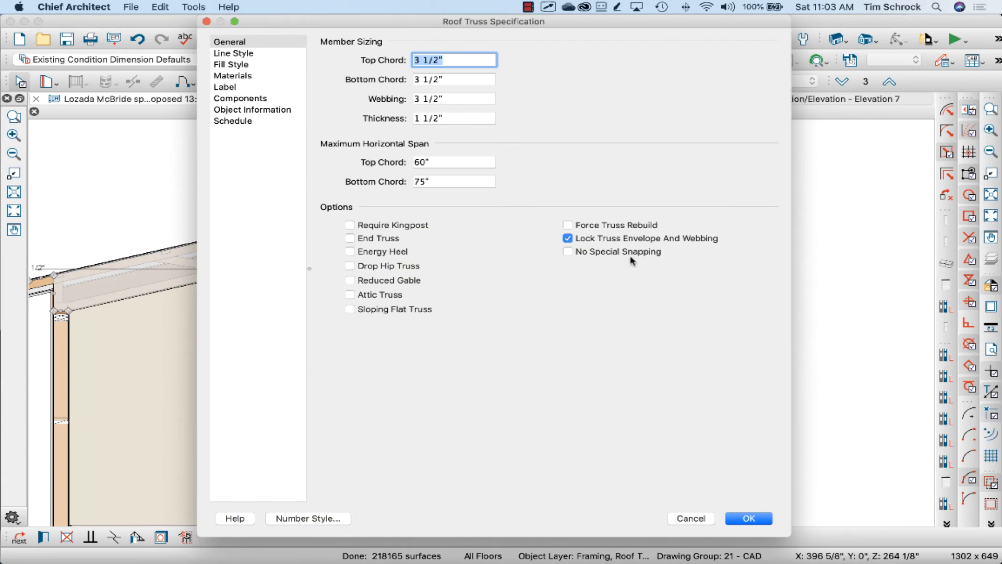
pyautogui.click(749, 518)
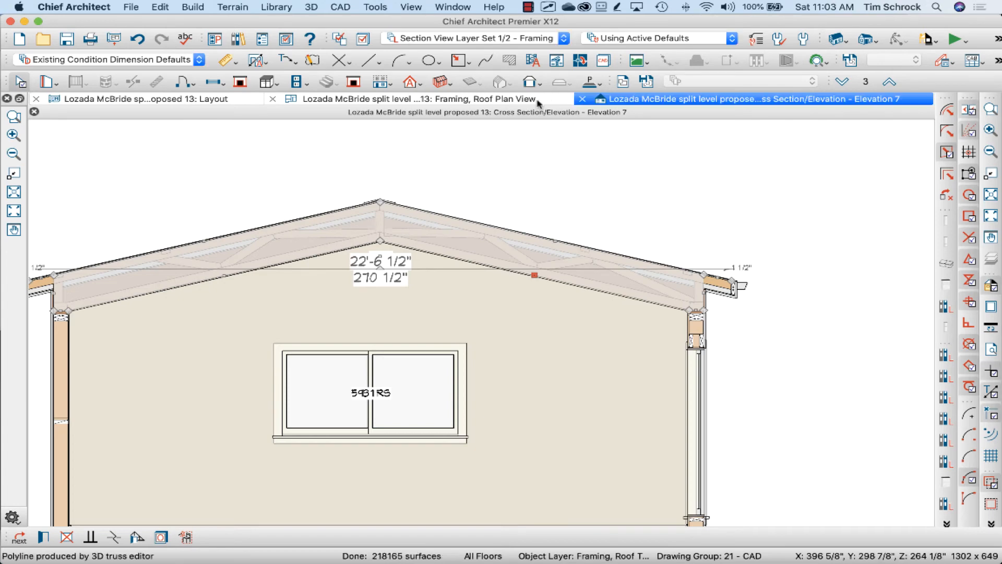
# In the Framing, Roof Plan View, move the truss about 4 5/16" up against the inside of the upper exterior wall.
pyautogui.click(537, 100)
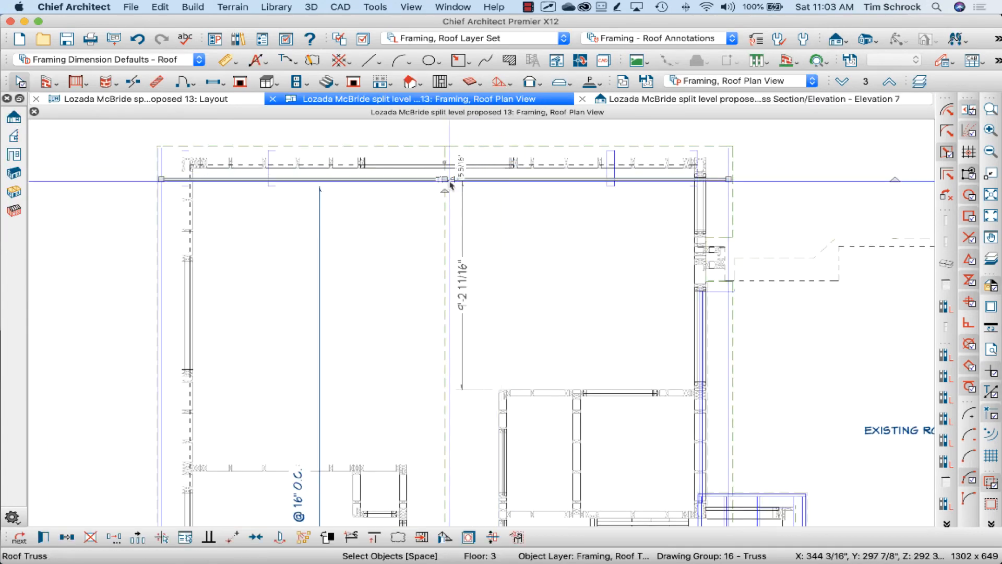
pyautogui.moveTo(444, 179); pyautogui.dragTo(448, 172)
pyautogui.scroll(-1, 447, 171)
pyautogui.scroll(-2, 447, 165)
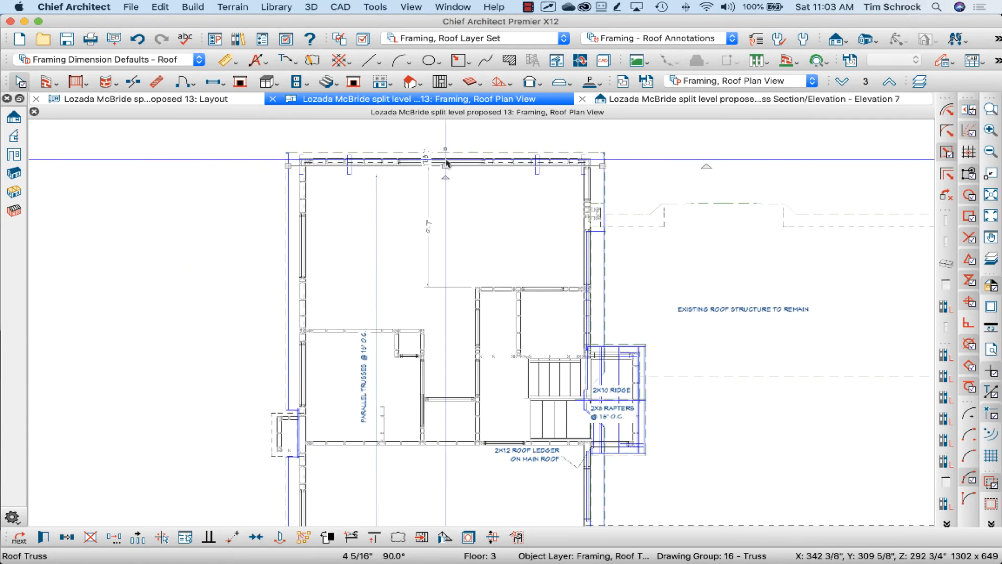
# Try to copy the truss at 16" offsets from the upper exterior wall down to the lower exterior wall with Multiple Copy.
pyautogui.click(139, 542)
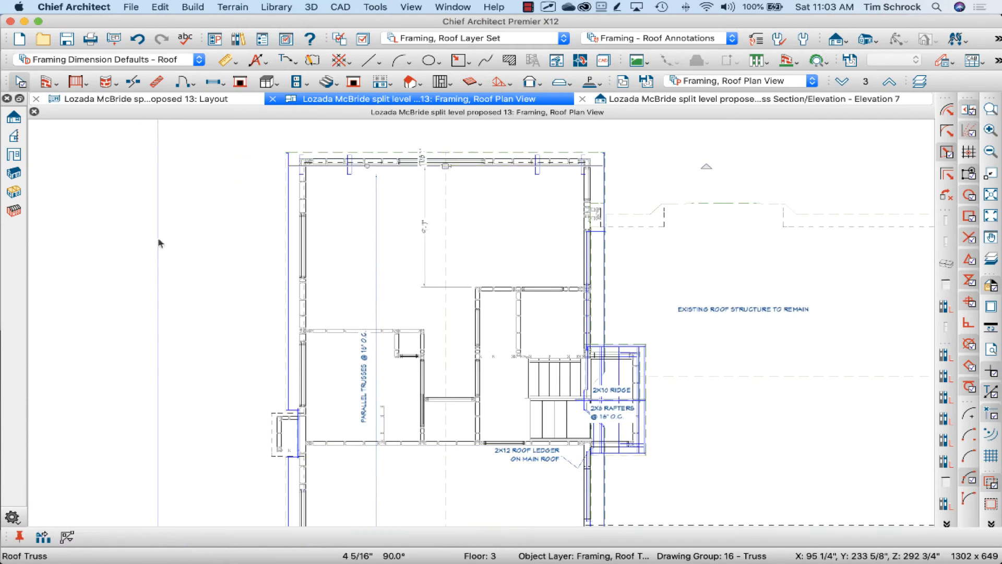
pyautogui.click(43, 538)
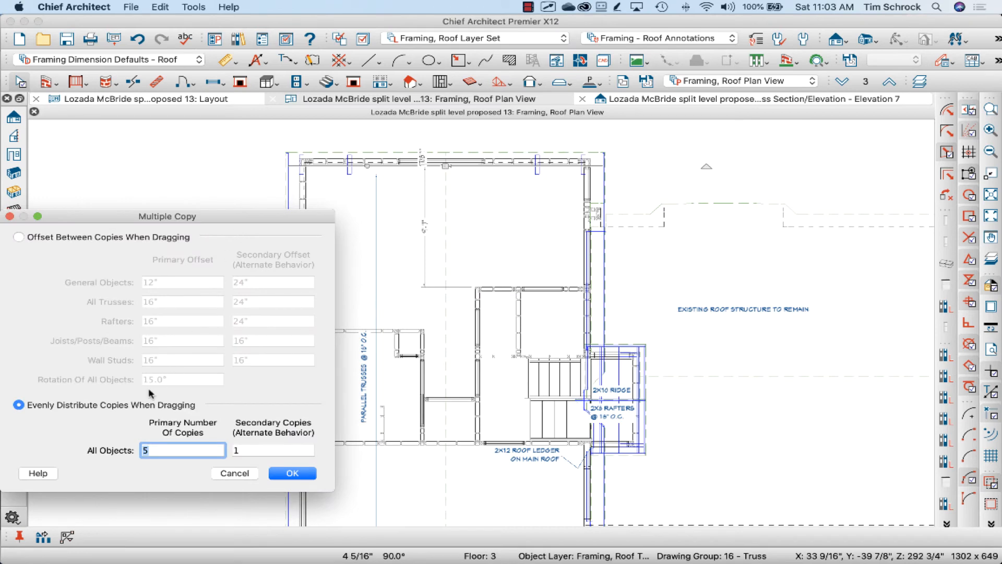
pyautogui.click(91, 237)
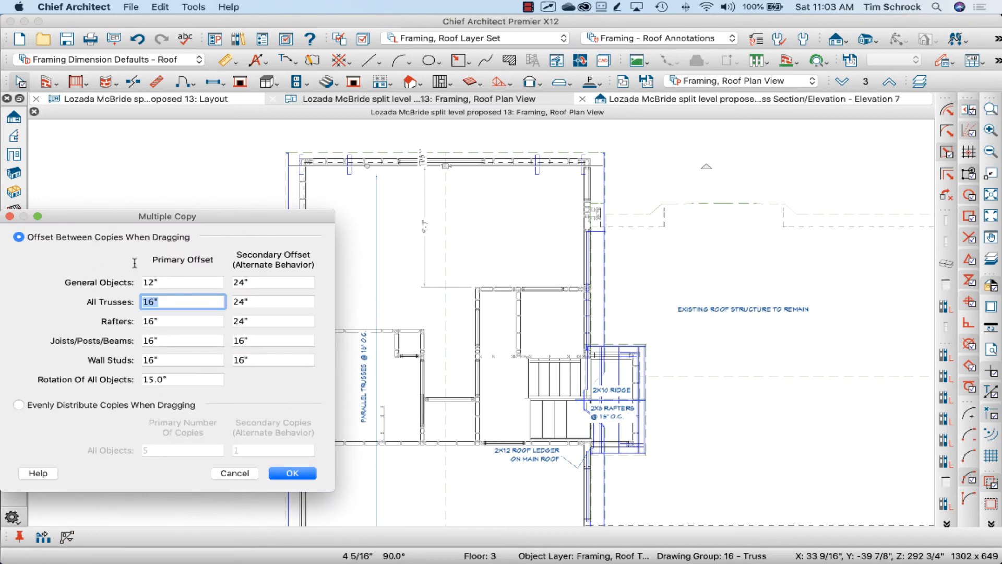
pyautogui.click(292, 474)
pyautogui.scroll(-2, 460, 140)
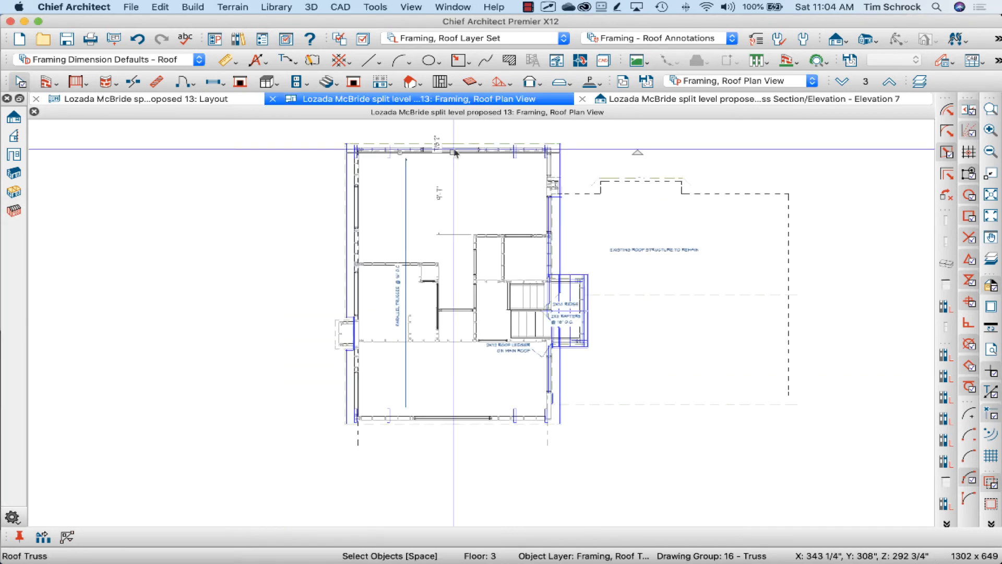
pyautogui.moveTo(455, 152); pyautogui.dragTo(451, 421)
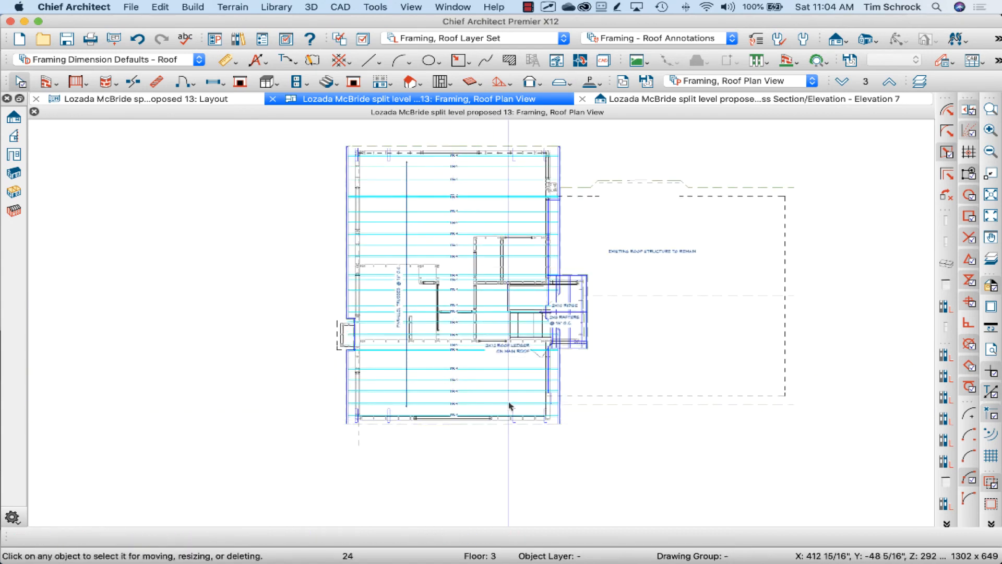
# Undo the multiple truss copies and reselect the original truss along the upper exterior wall.
pyautogui.scroll(2, 494, 409)
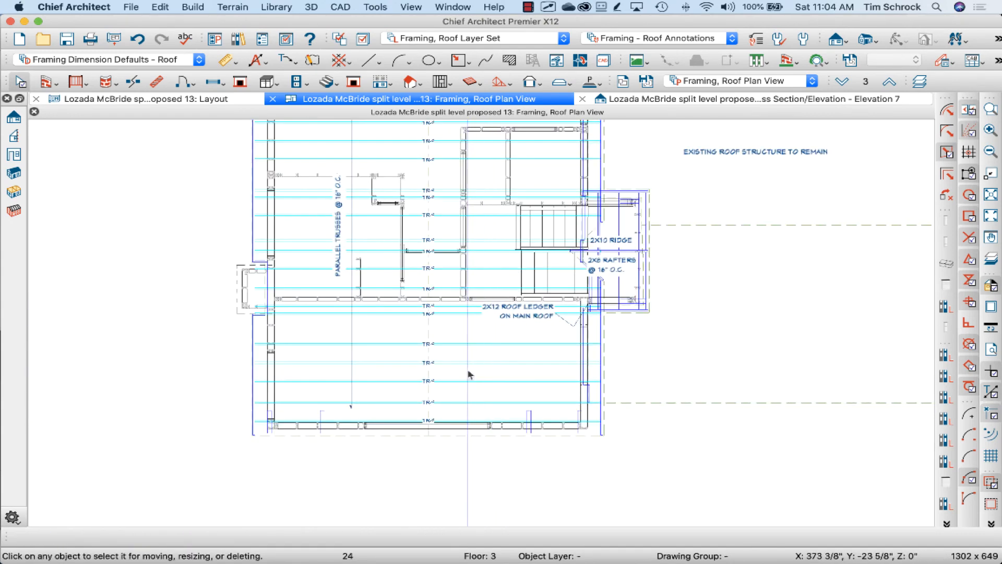
pyautogui.scroll(-2, 468, 375)
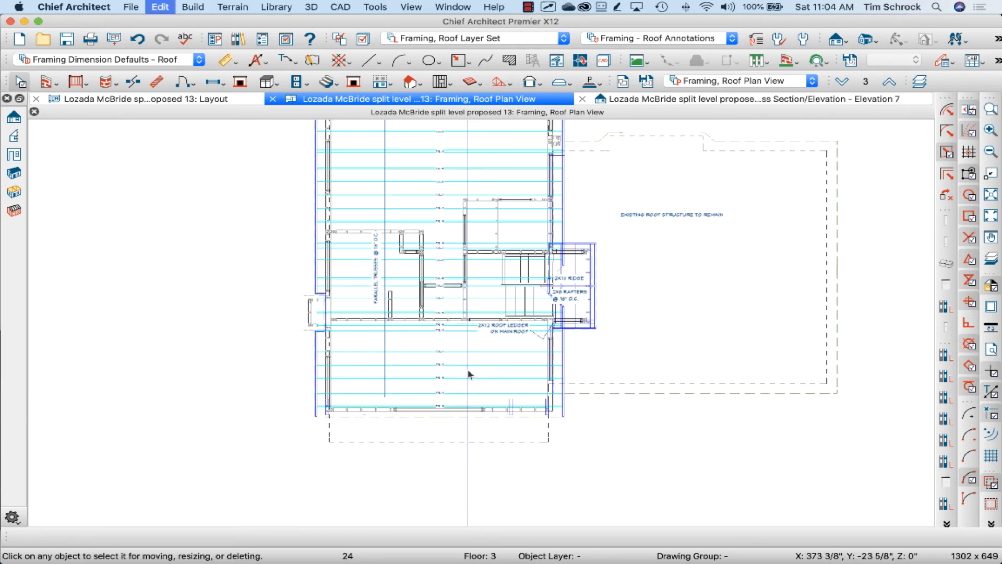
pyautogui.press('super+z')
pyautogui.scroll(-1, 475, 397)
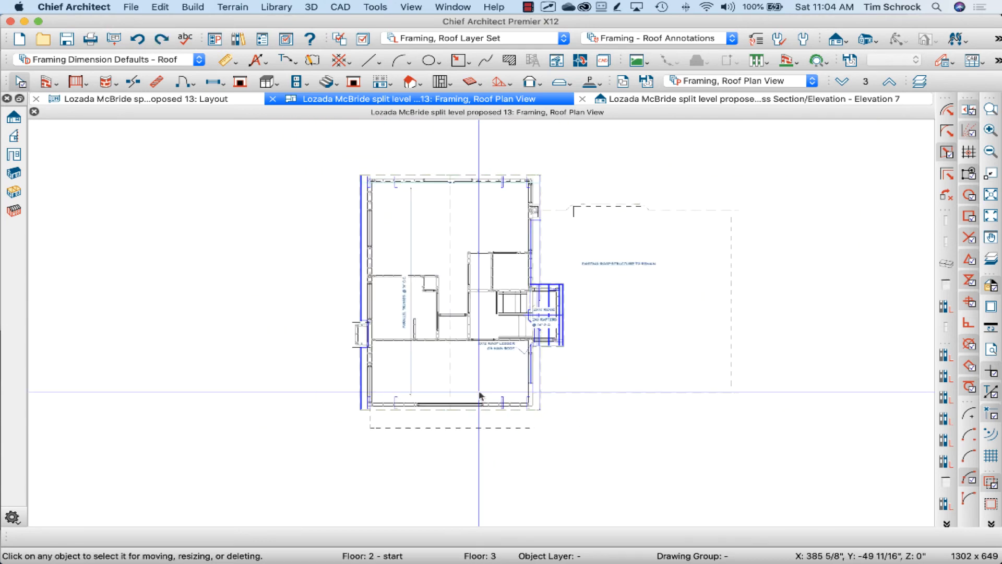
pyautogui.scroll(4, 468, 209)
pyautogui.click(423, 190)
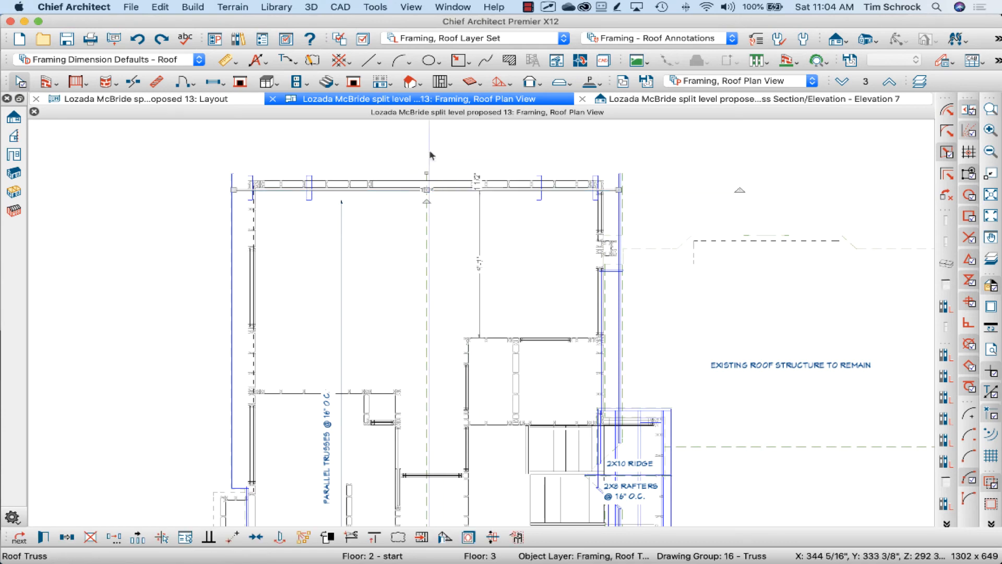
# Replicate the selected truss with 20 copies at a Y Delta of -16", running down the building from the upper exterior wall.
pyautogui.scroll(-2, 421, 150)
pyautogui.scroll(-1, 420, 150)
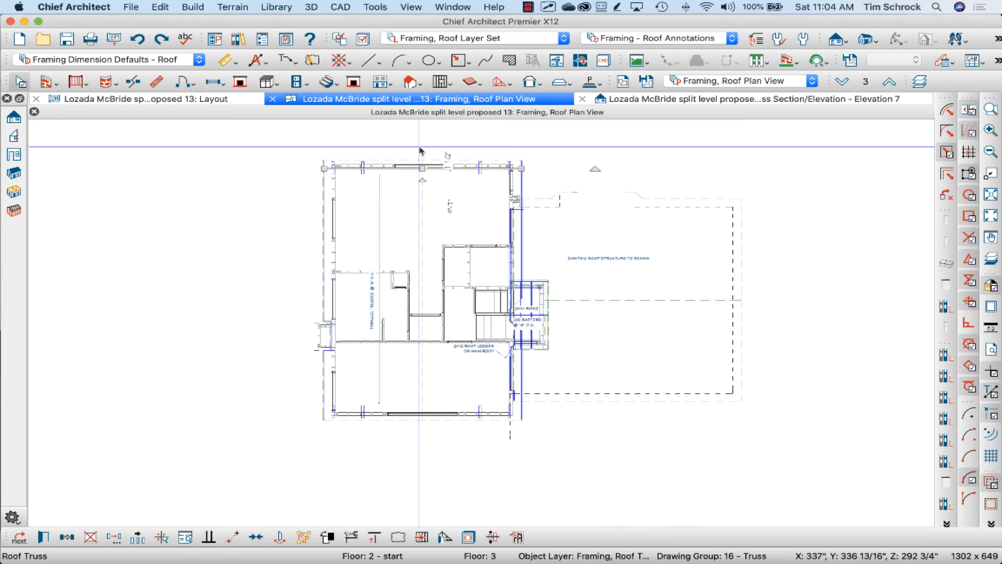
pyautogui.click(114, 541)
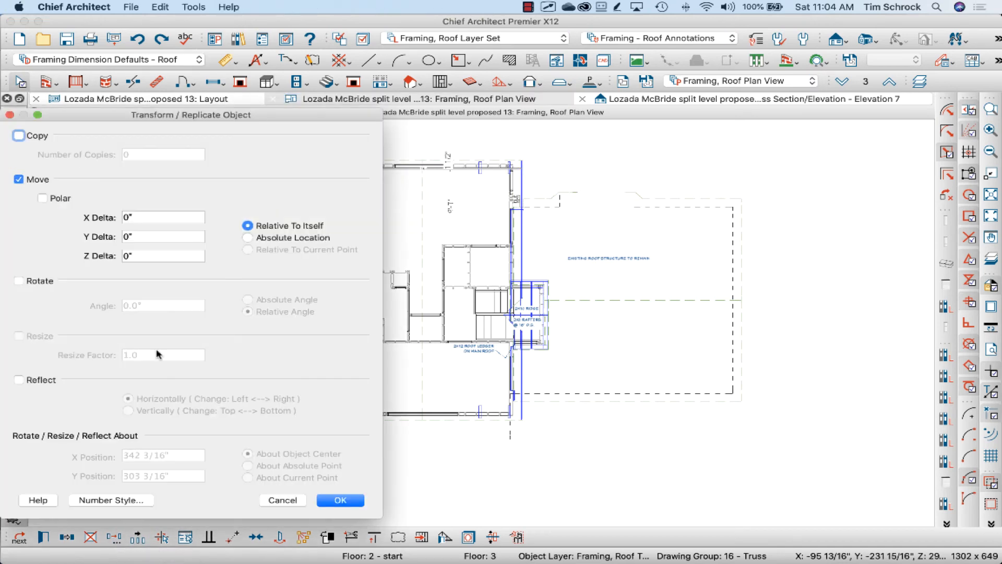
pyautogui.click(34, 135)
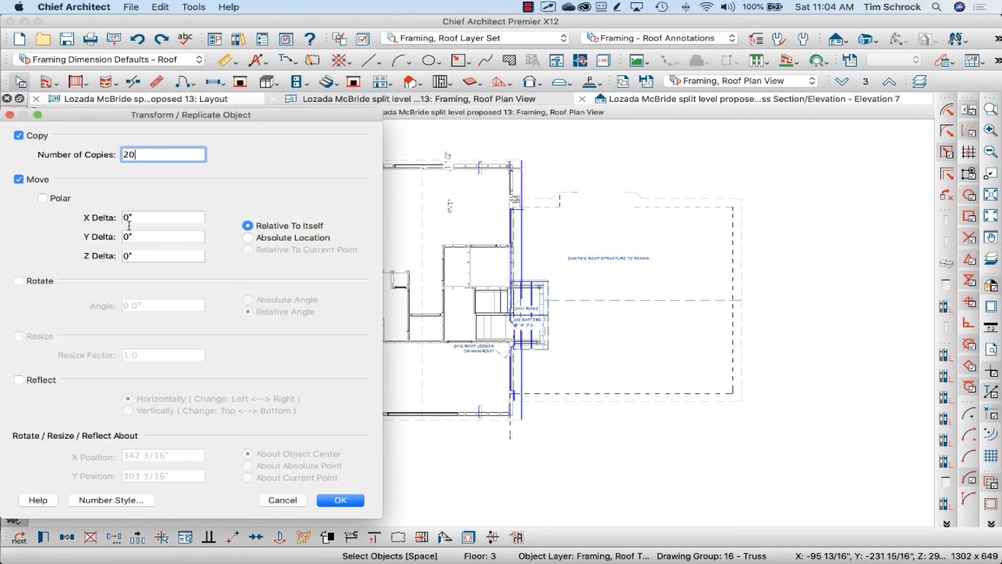
pyautogui.click(157, 236)
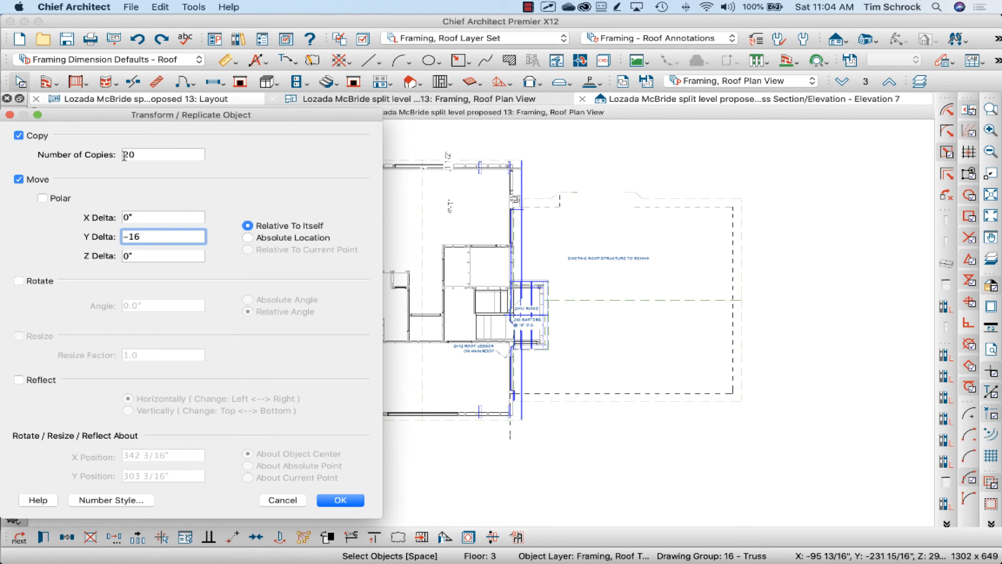
pyautogui.click(349, 502)
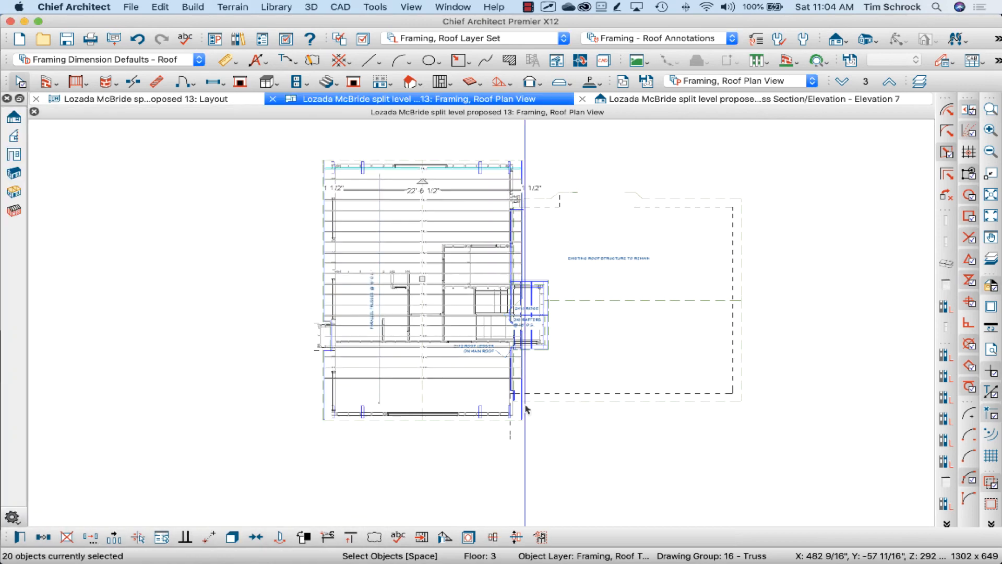
# Replicate the lowest truss with 5 more copies, continuing the same 16" spacing down past the lower exterior wall.
pyautogui.scroll(5, 445, 372)
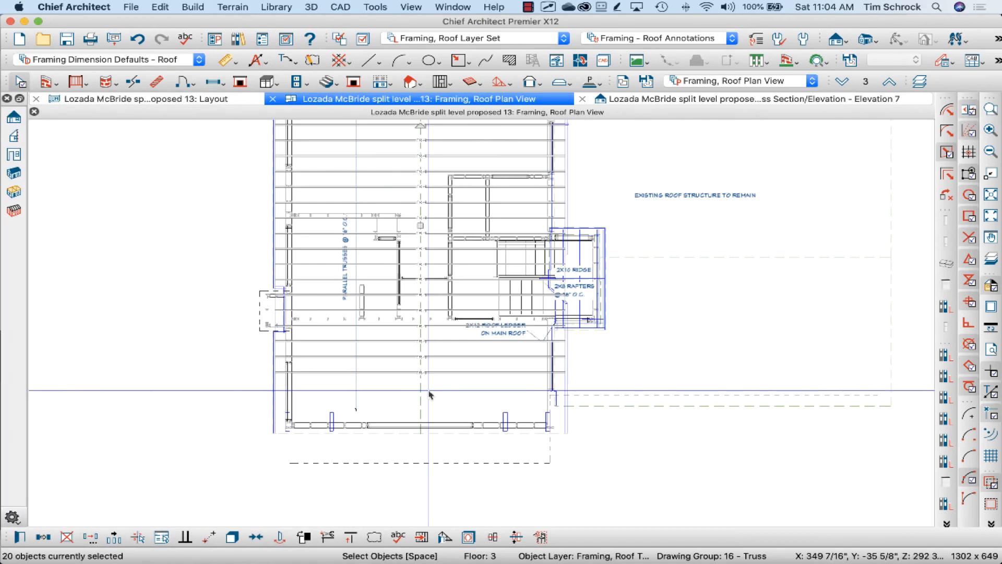
pyautogui.click(445, 368)
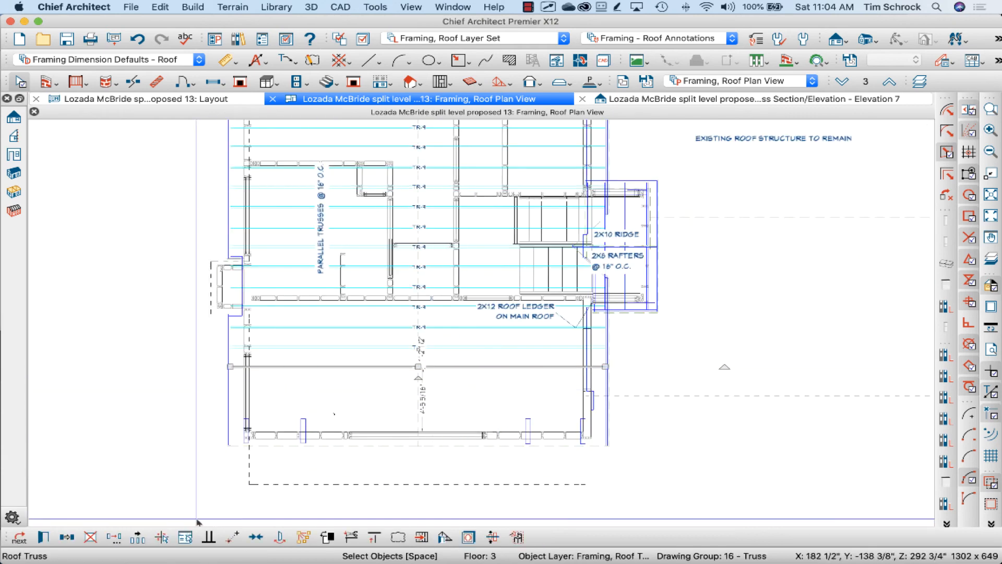
pyautogui.click(117, 540)
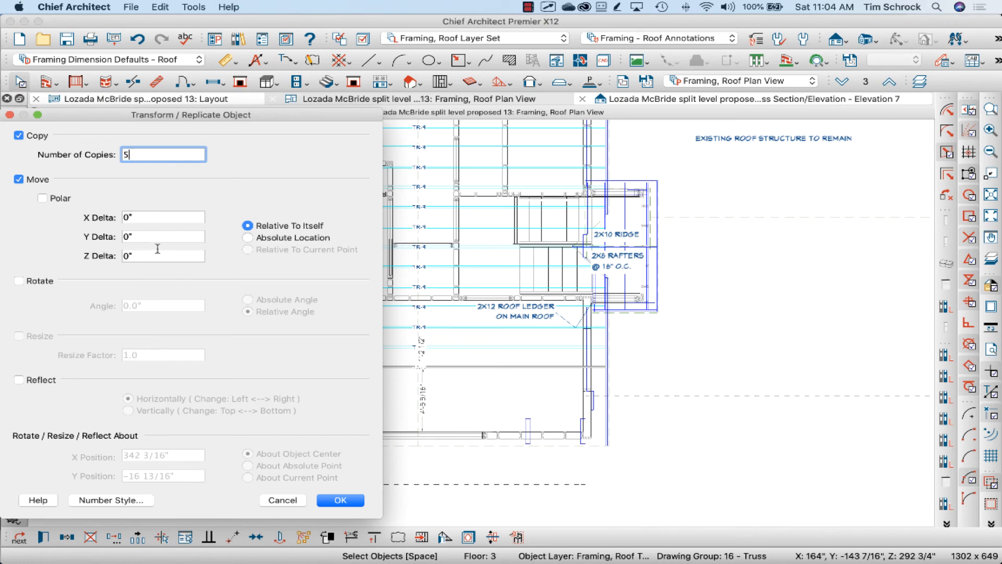
pyautogui.moveTo(168, 238); pyautogui.dragTo(82, 232)
pyautogui.press('Return')
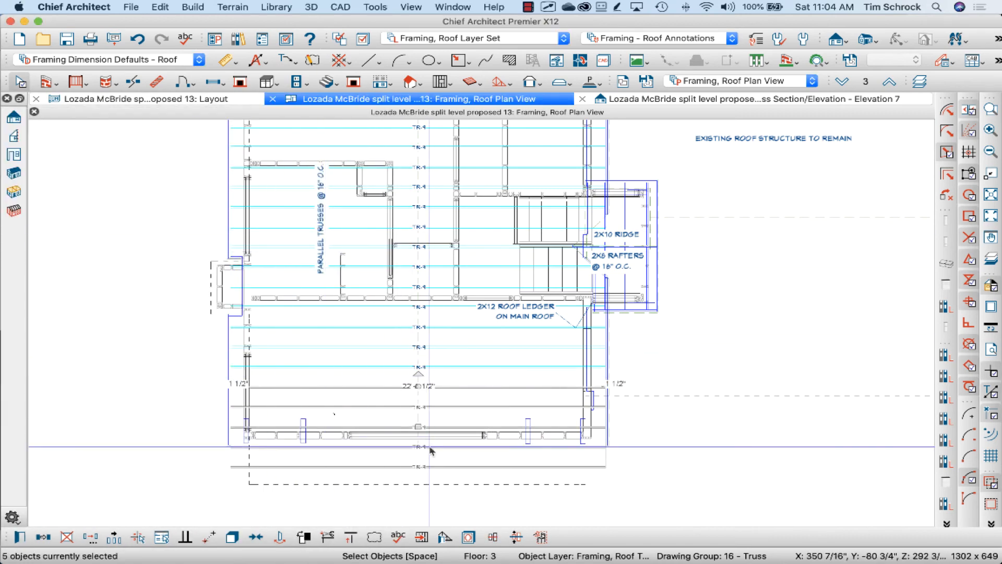
# Delete the two extra trusses that lie beyond the lower exterior wall.
pyautogui.scroll(2, 440, 453)
pyautogui.click(439, 447)
pyautogui.keyDown('shift'); pyautogui.click(445, 477); pyautogui.keyUp('shift')
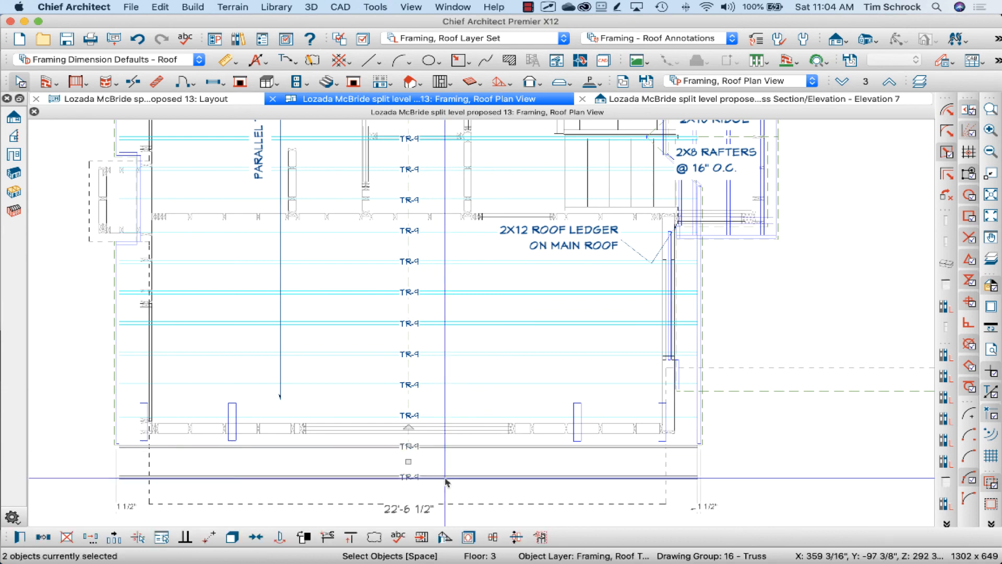
pyautogui.press('Delete')
# Open a Perspective Framing Overview and examine the copied roof trusses above the gable wall from several angles.
pyautogui.scroll(-3, 445, 479)
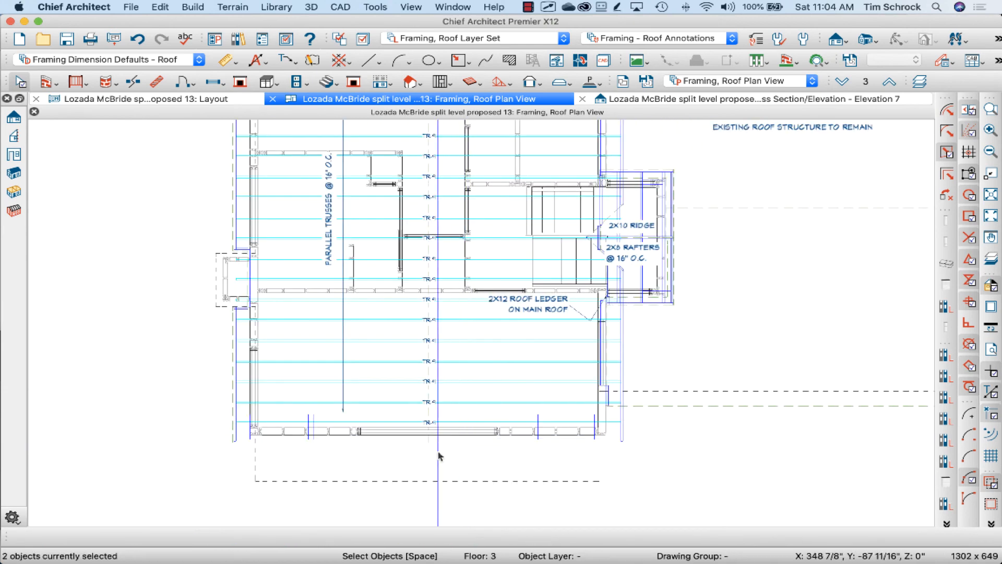
pyautogui.click(838, 39)
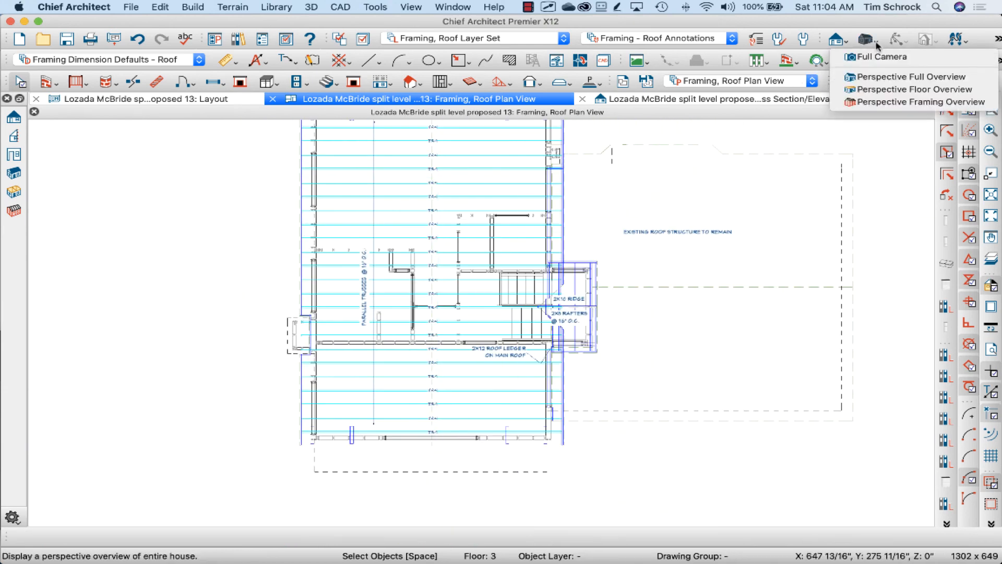
pyautogui.click(882, 101)
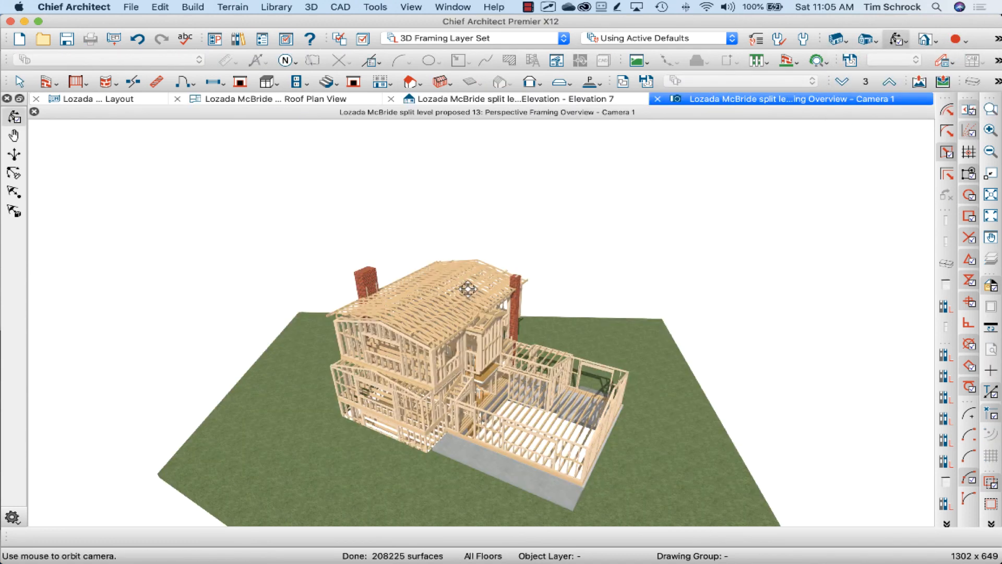
pyautogui.scroll(5, 394, 322)
pyautogui.moveTo(394, 322); pyautogui.dragTo(432, 293)
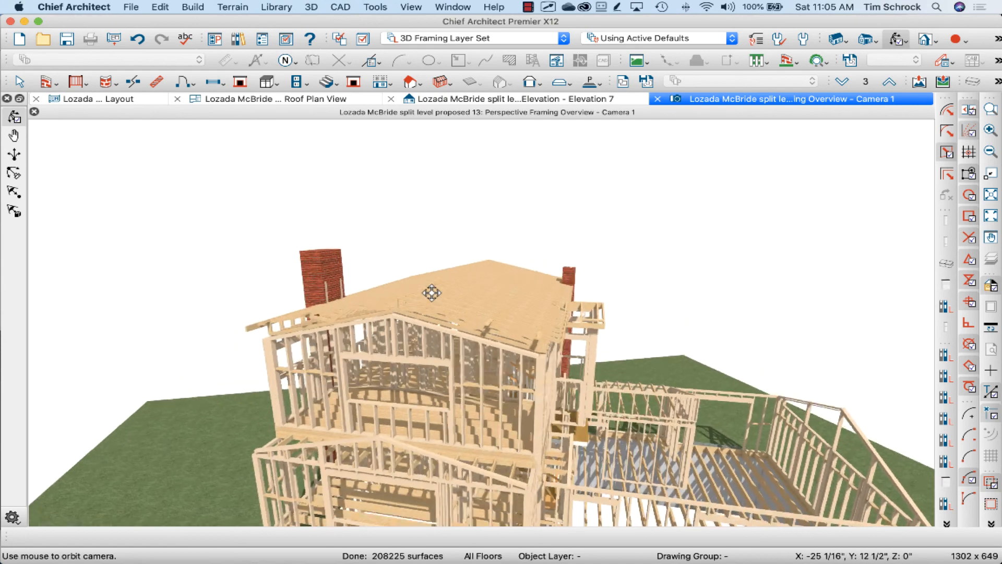
pyautogui.scroll(3, 428, 308)
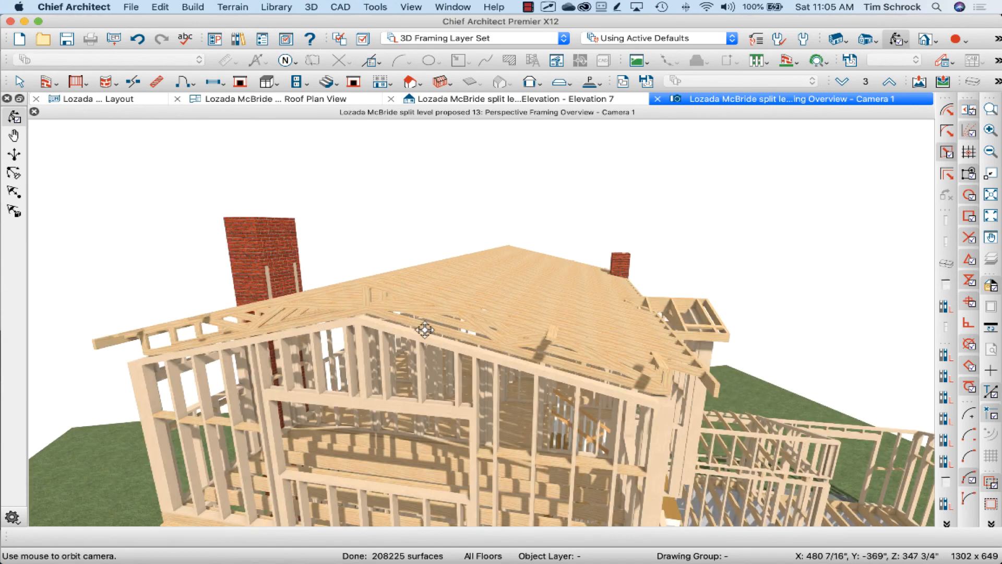
pyautogui.moveTo(425, 330); pyautogui.dragTo(399, 341)
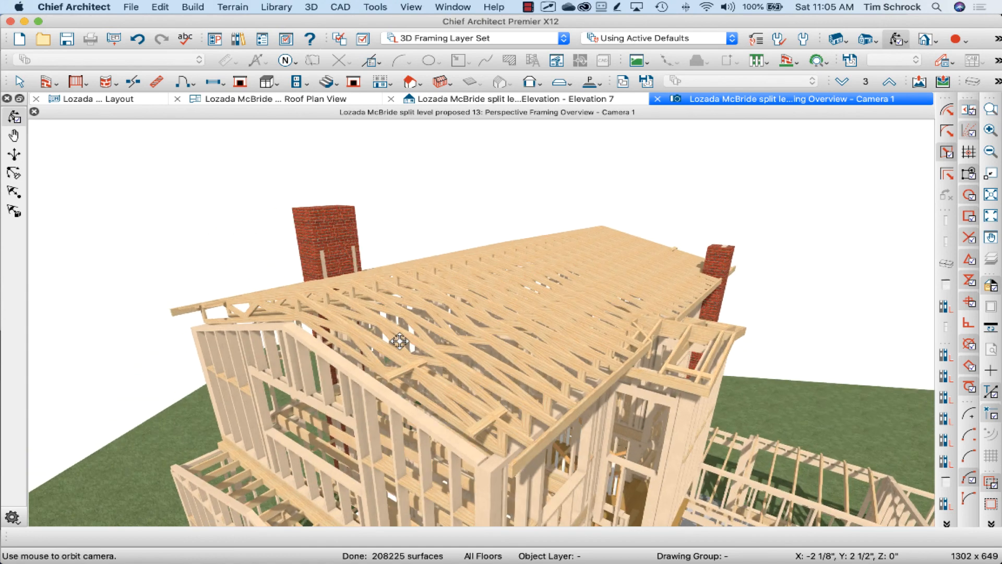
pyautogui.moveTo(437, 285); pyautogui.dragTo(437, 282)
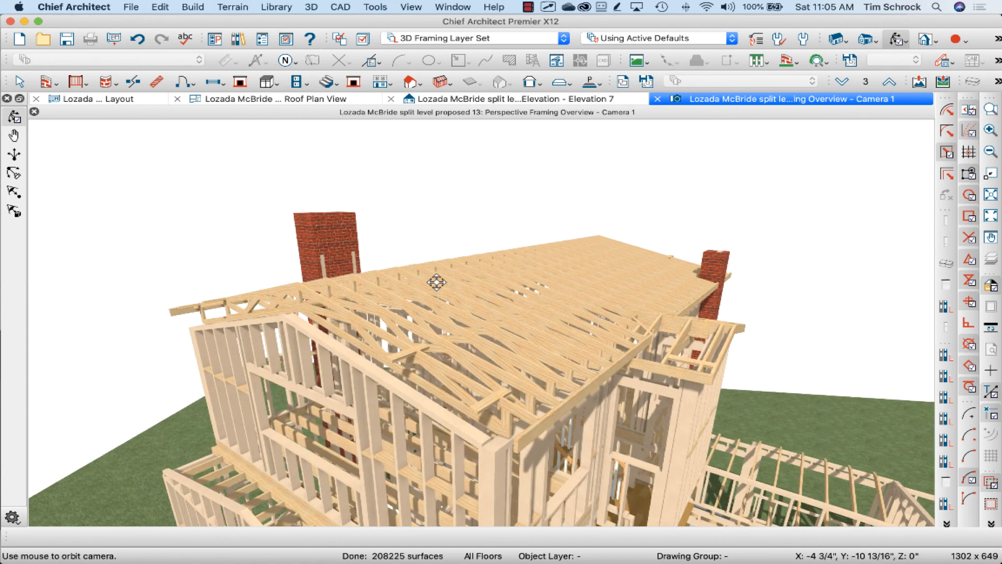